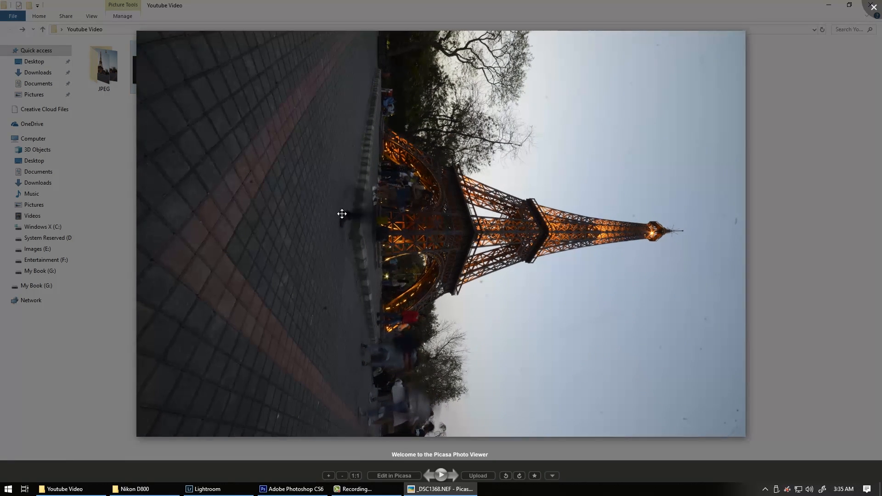
- Browse the series of tower NEF photos forward and back to _DSC1368, examining where people stand in each shot
key(Right)
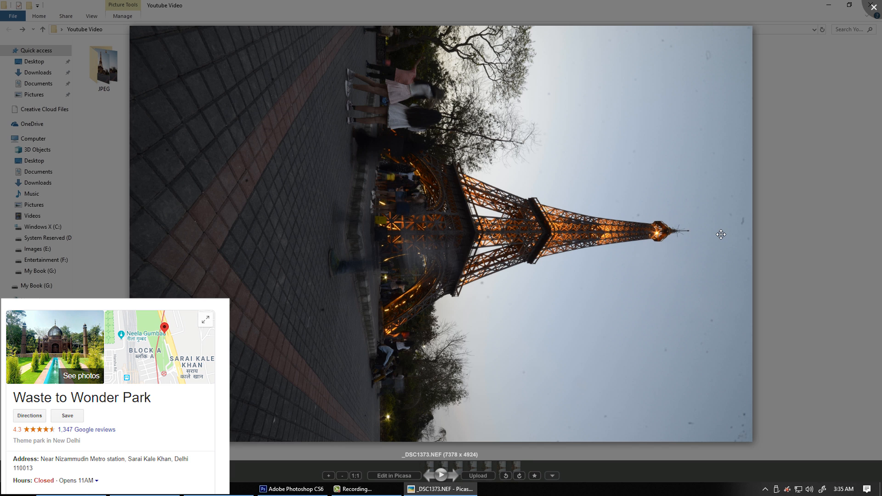
key(Right)
key(Right)
key(Right)
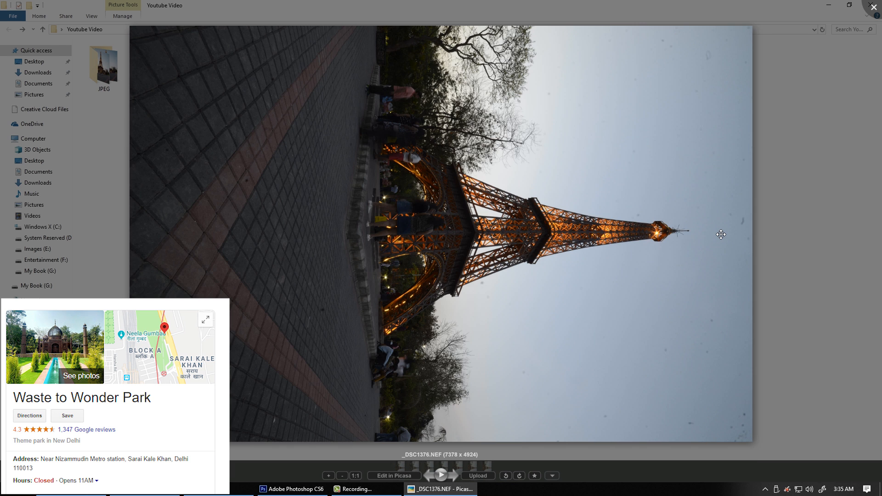
key(Right)
key(Right)
key(Right)
key(Right)
key(Left)
key(Left)
key(Left)
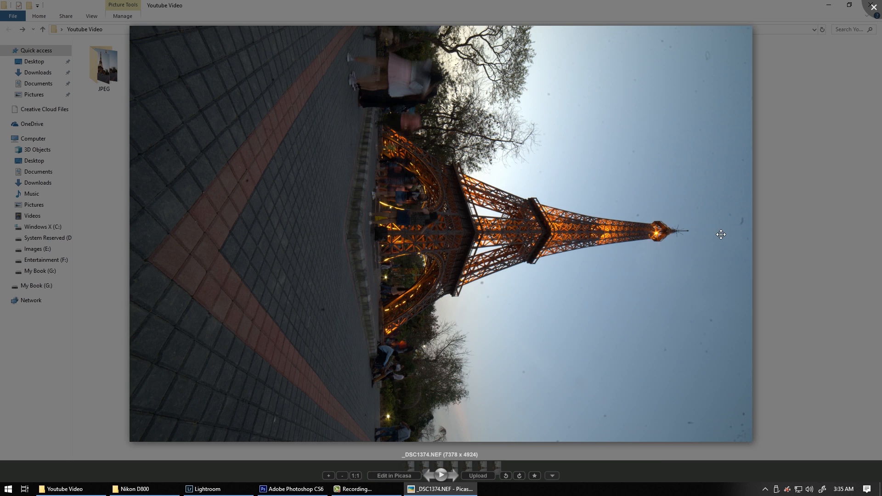
key(Left)
key(Left)
key(Left)
key(Left)
key(Left)
key(Left)
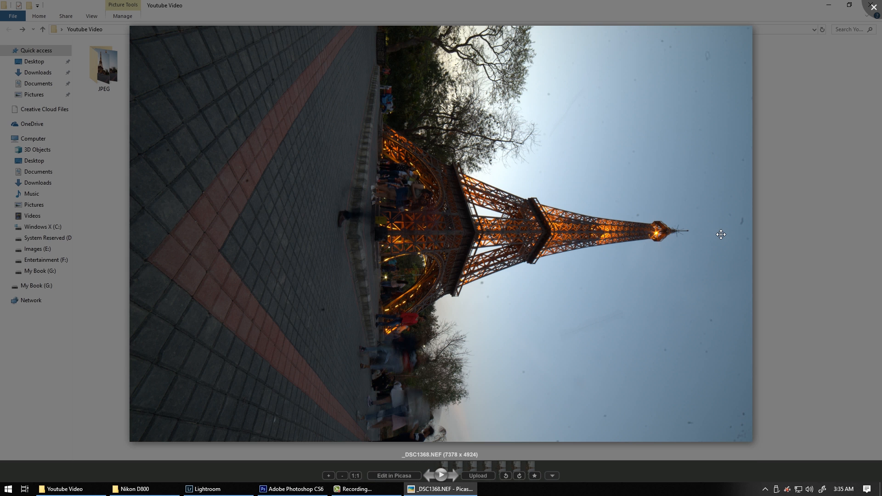
- Examine the crowd around the tower's base in the shots up to _DSC1425, and return to the earlier ones
key(Right)
key(Right)
key(Right)
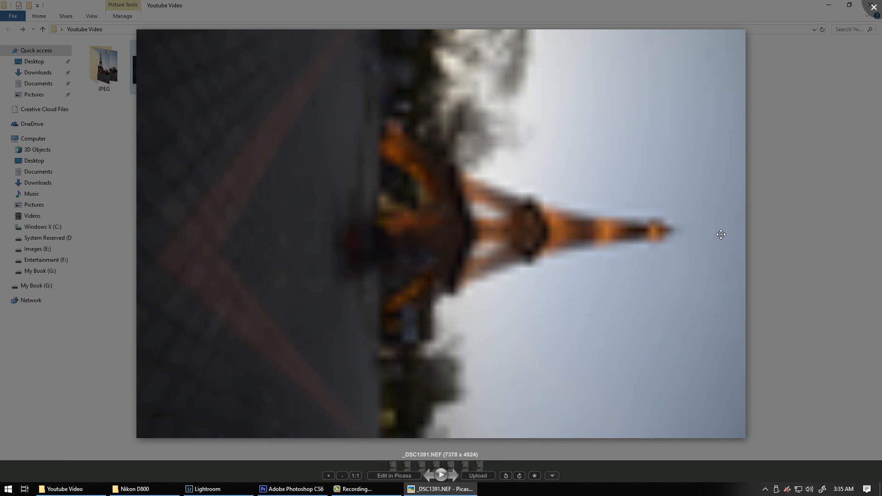
key(Right)
key(Right)
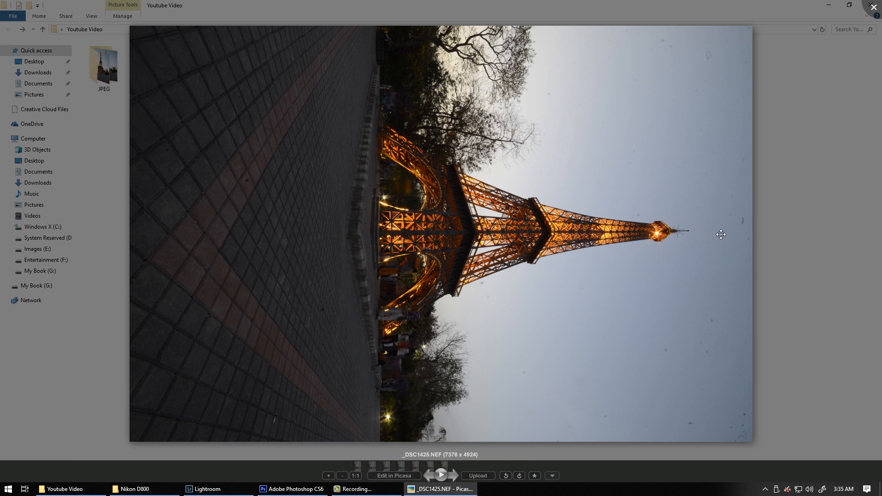
key(Left)
key(Left)
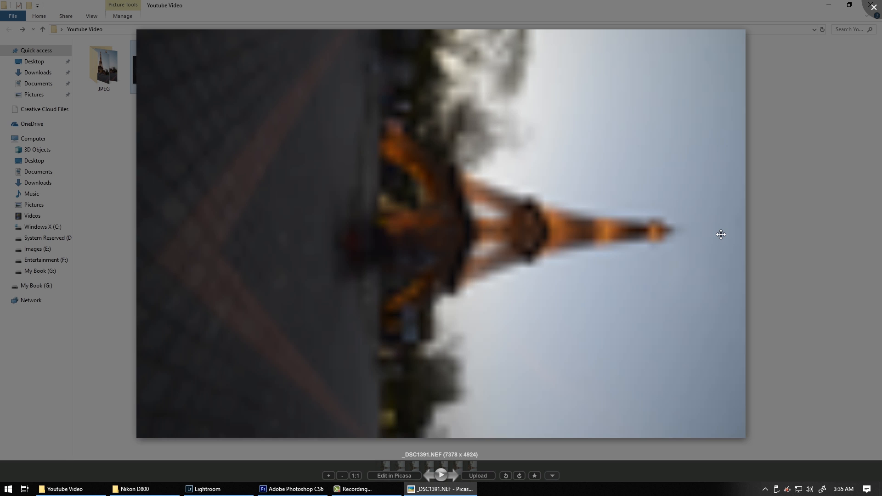
key(Left)
key(Left)
key(Left)
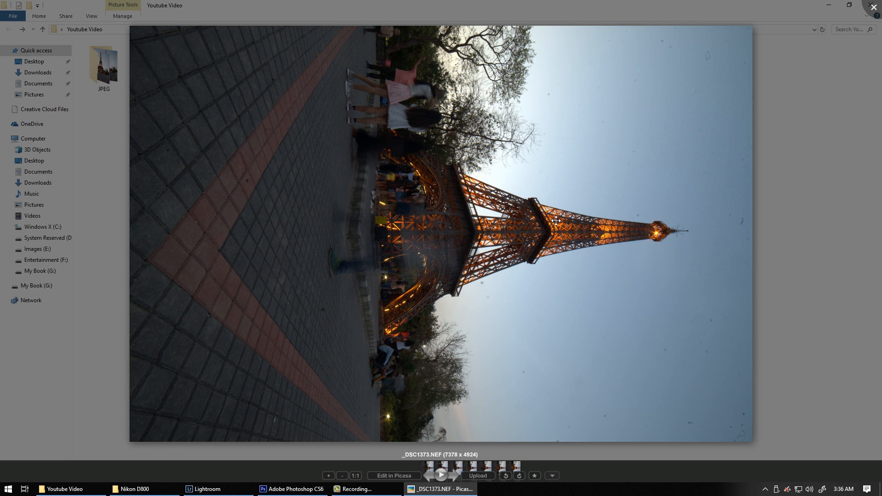
- Compare the lighting and people in _DSC1368, _DSC1373 and _DSC1425
key(Left)
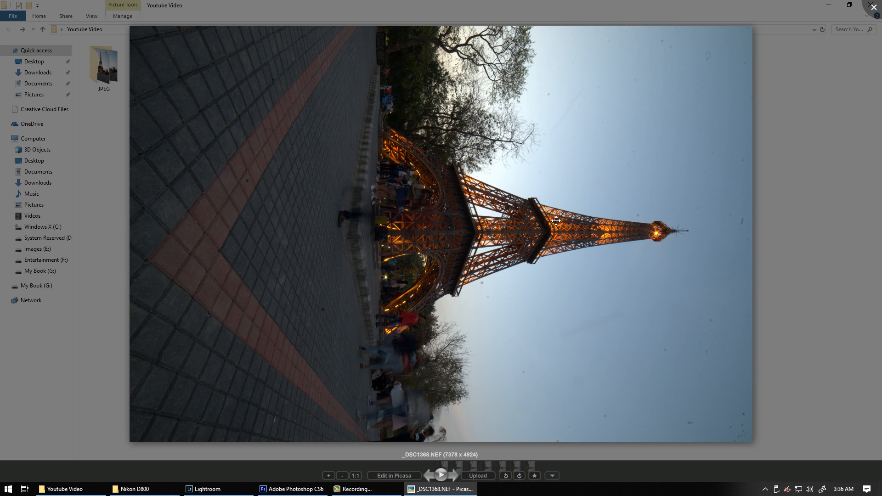
key(Left)
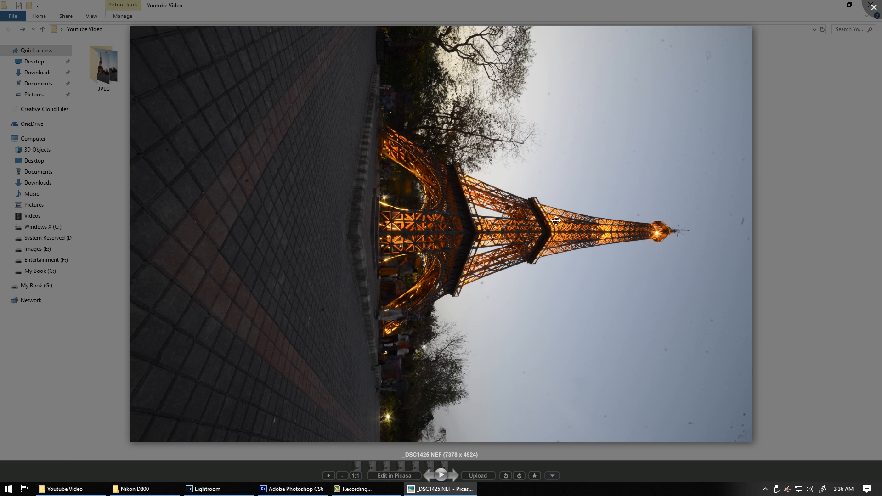
key(Right)
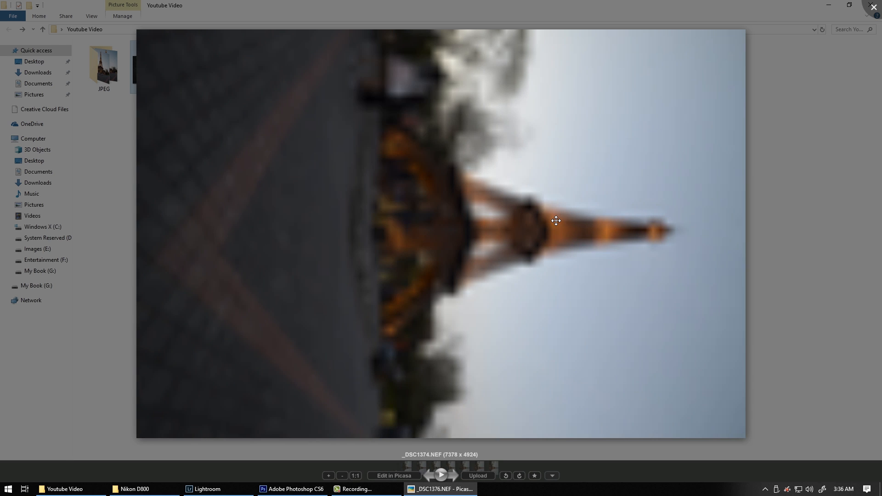
key(Right)
key(Right)
key(Right)
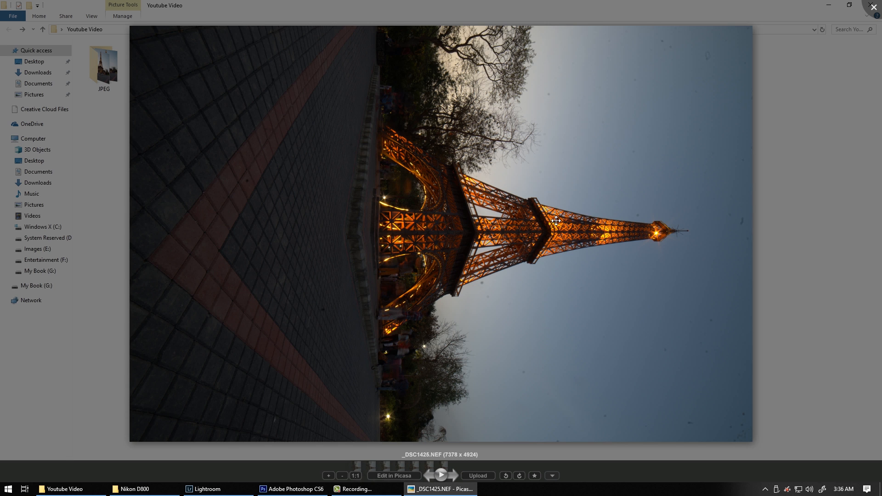
key(Right)
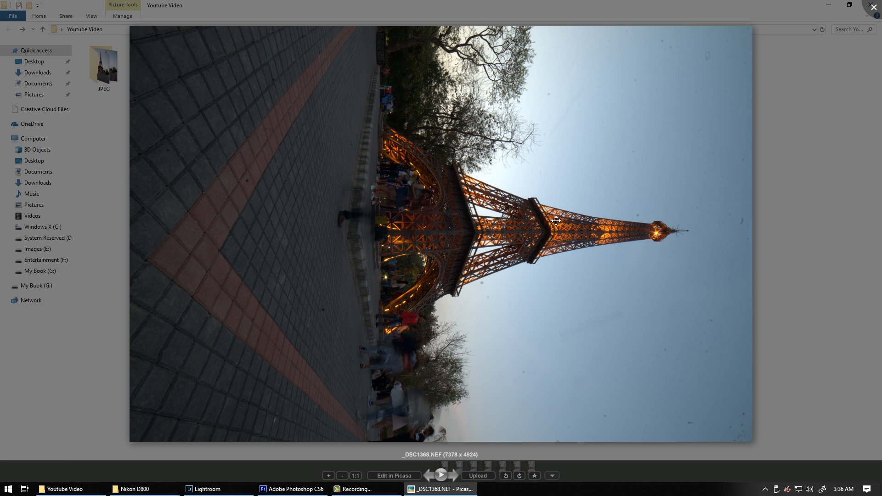
key(Right)
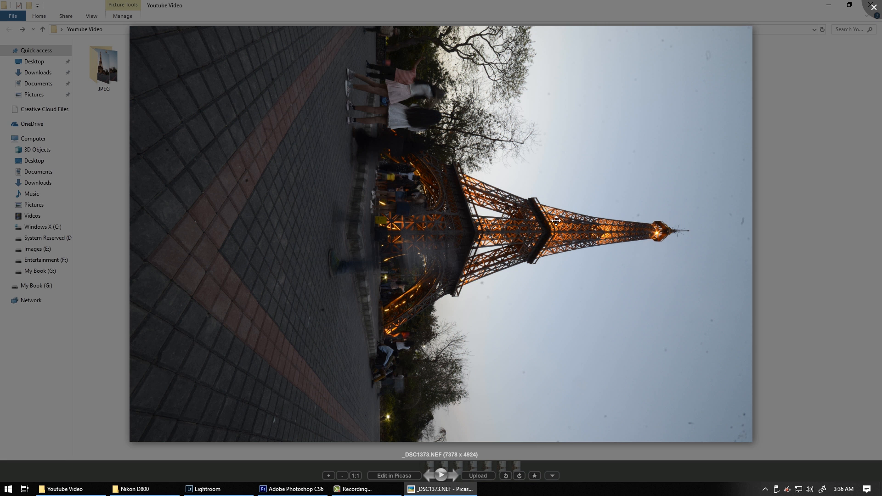
key(Right)
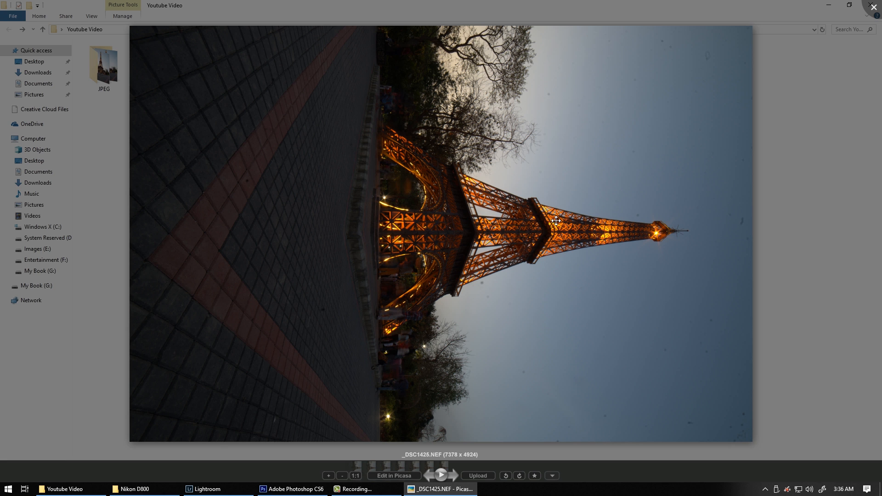
- Open _DSC1368 from the Youtube Video folder in Adobe Photoshop Lightroom and cancel the import
click(872, 6)
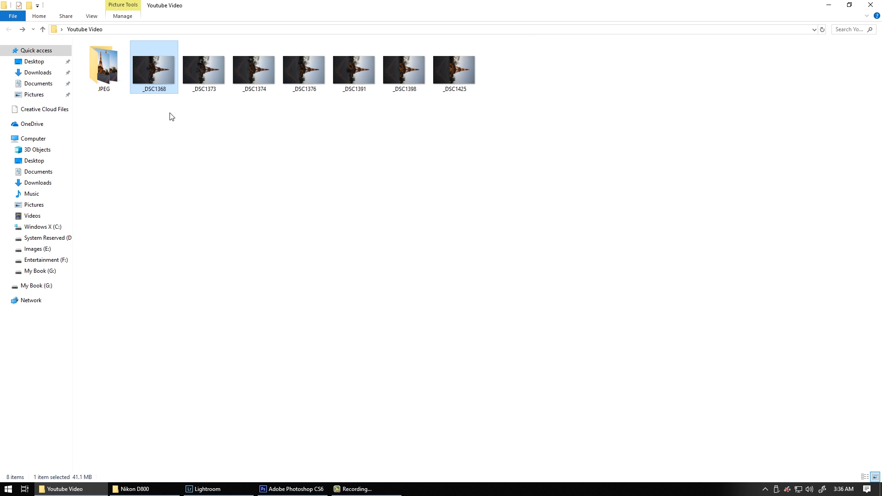
right_click(156, 59)
mouse_move(130, 116)
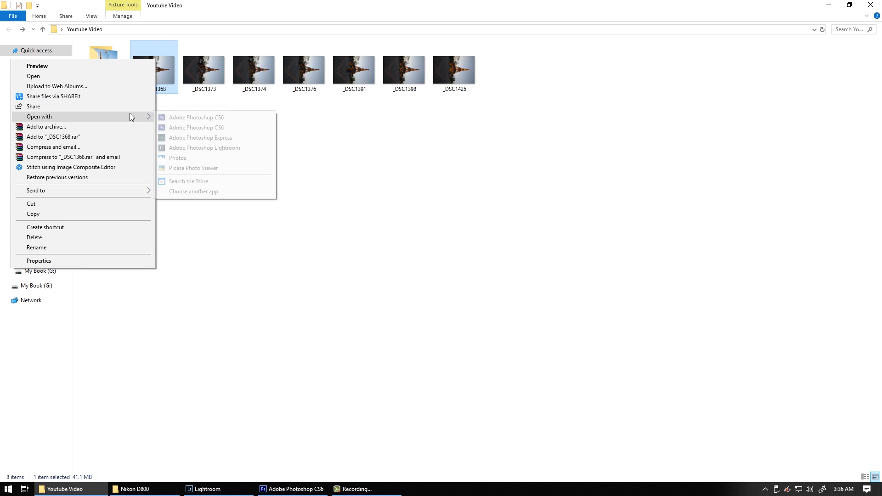
click(190, 147)
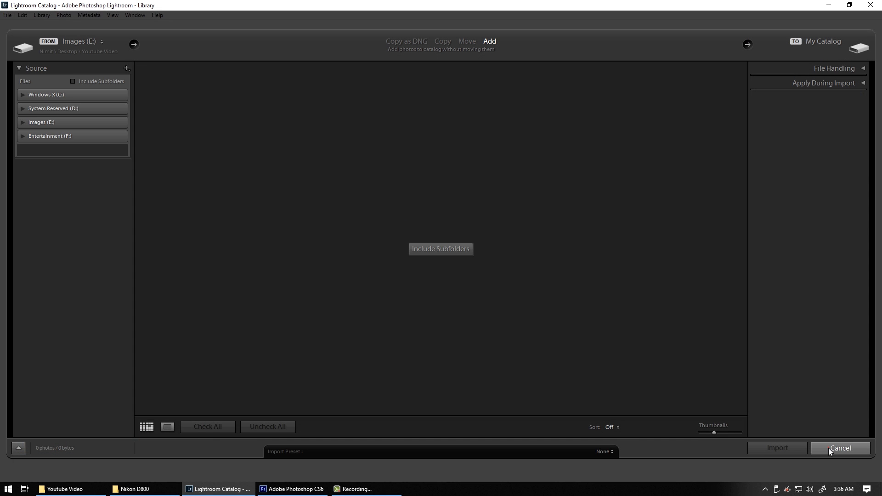
click(829, 449)
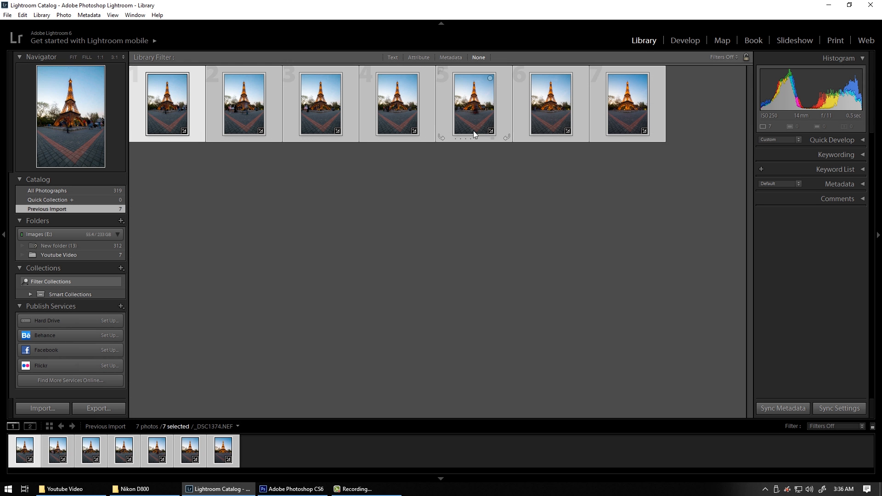
- Switch to the Develop module and hide the Navigator panel, keeping the Basic adjustments in view
click(677, 40)
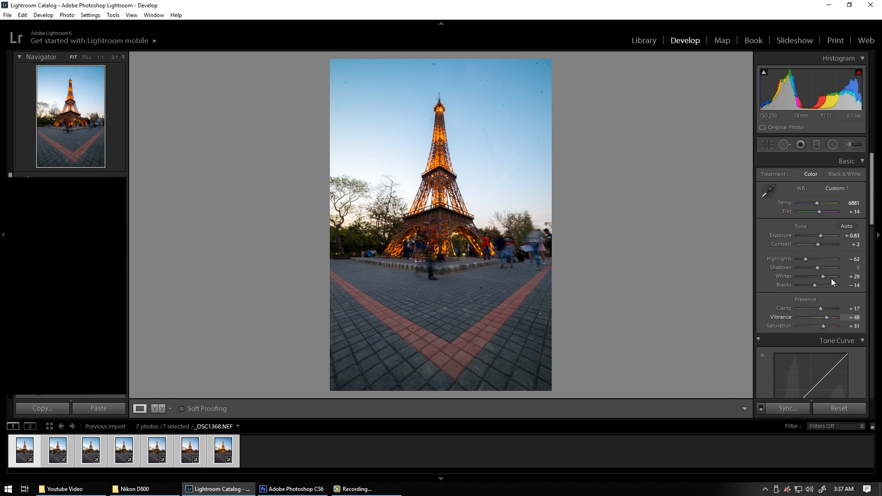
mouse_move(872, 187)
mouse_down()
mouse_move(872, 222)
mouse_move(873, 203)
mouse_up()
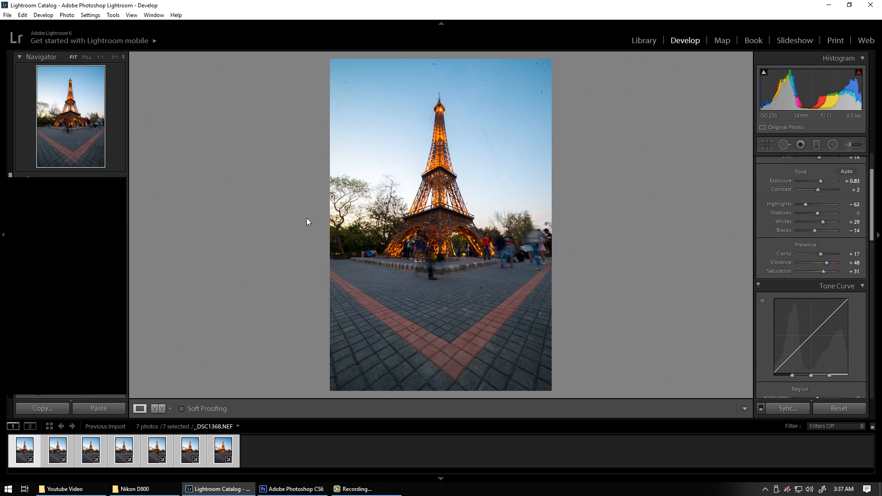
click(3, 234)
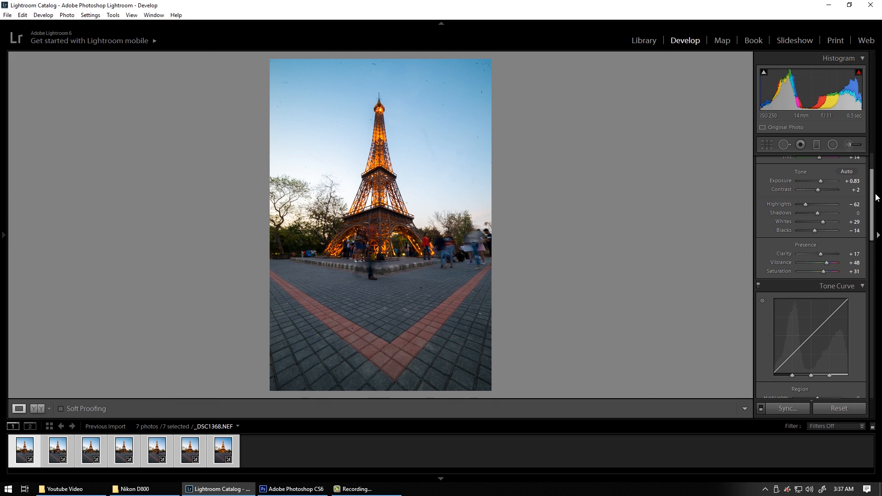
drag(873, 196, 873, 177)
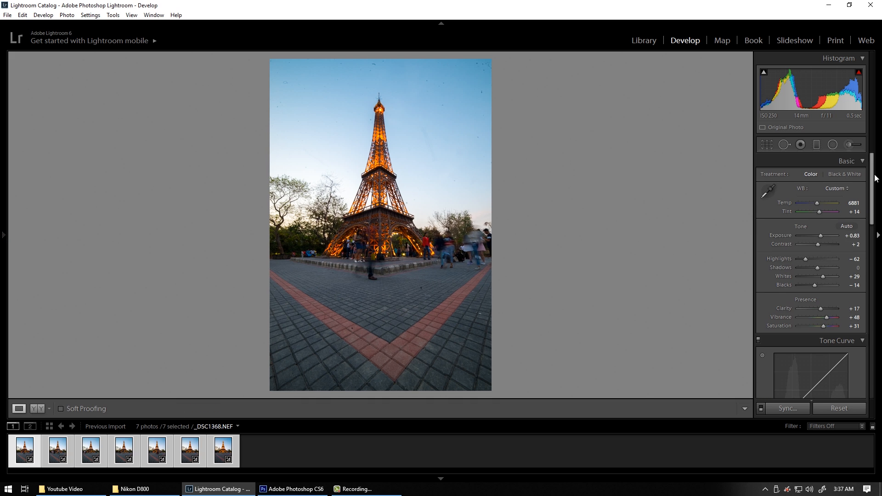
- View the first three photos one at a time to check their Basic adjustments
key(ctrl)
click(24, 455)
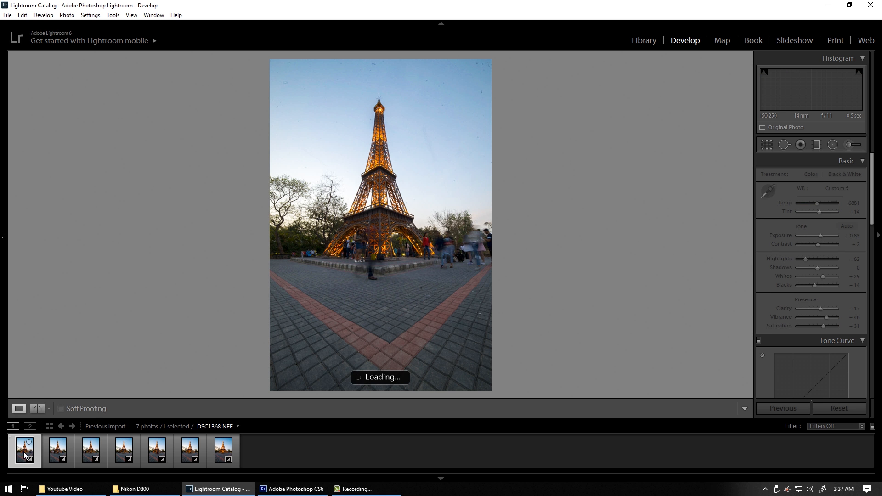
click(58, 452)
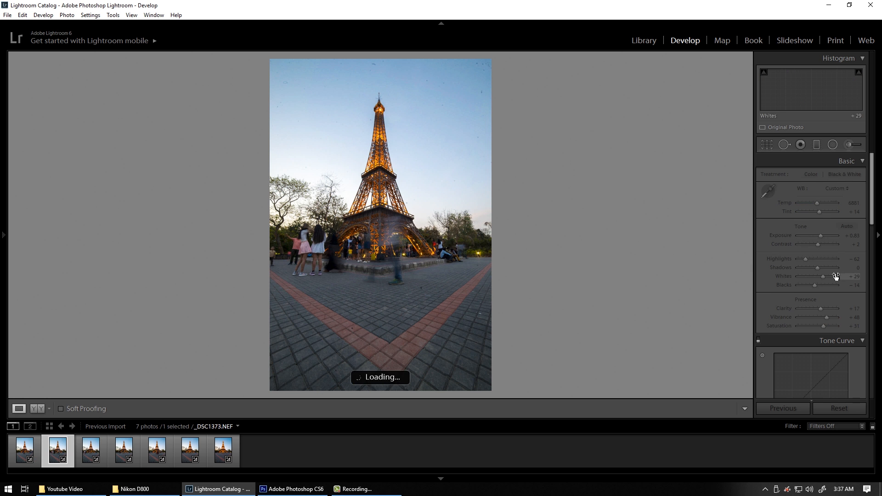
click(86, 452)
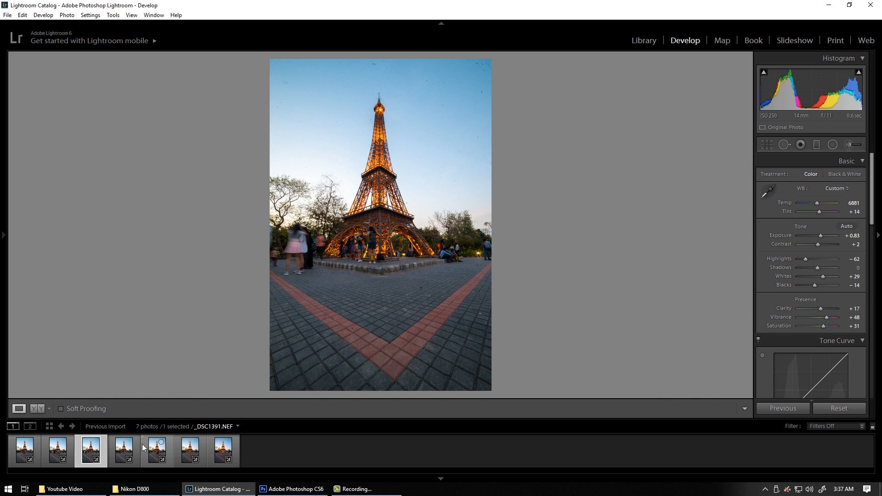
- Select all seven photos and synchronize all their develop settings
key(ctrl+a)
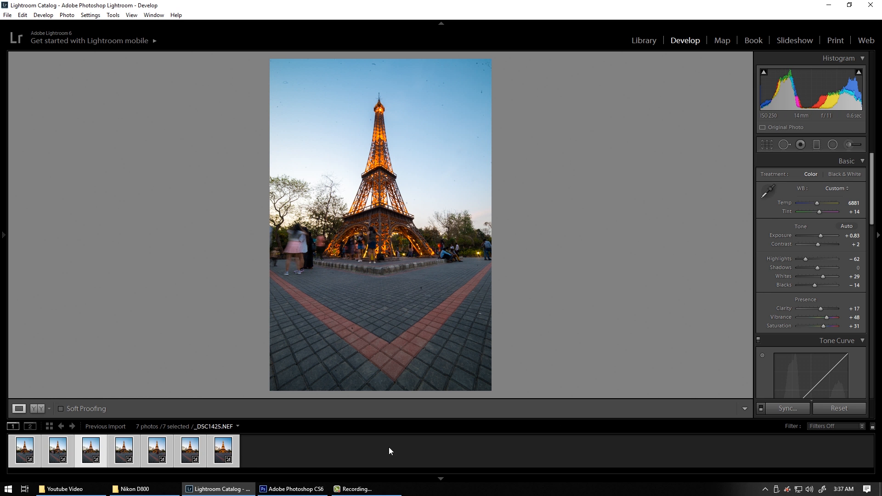
click(788, 408)
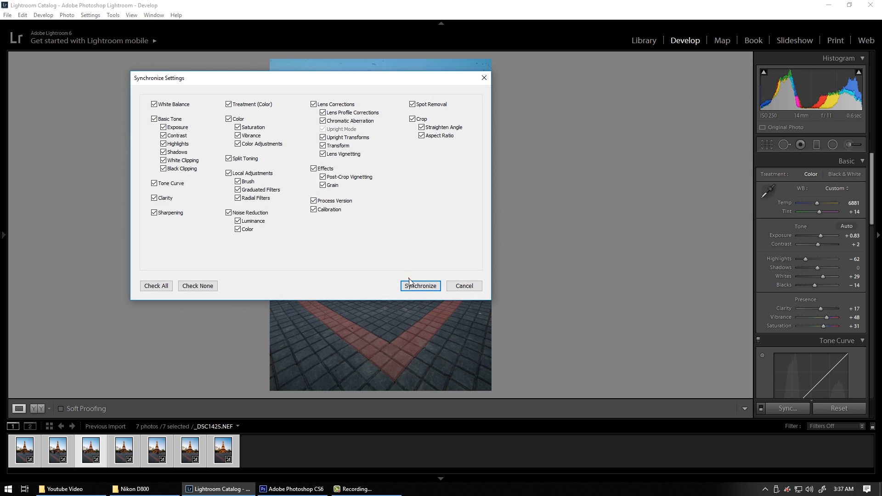
click(413, 285)
right_click(394, 164)
mouse_move(454, 371)
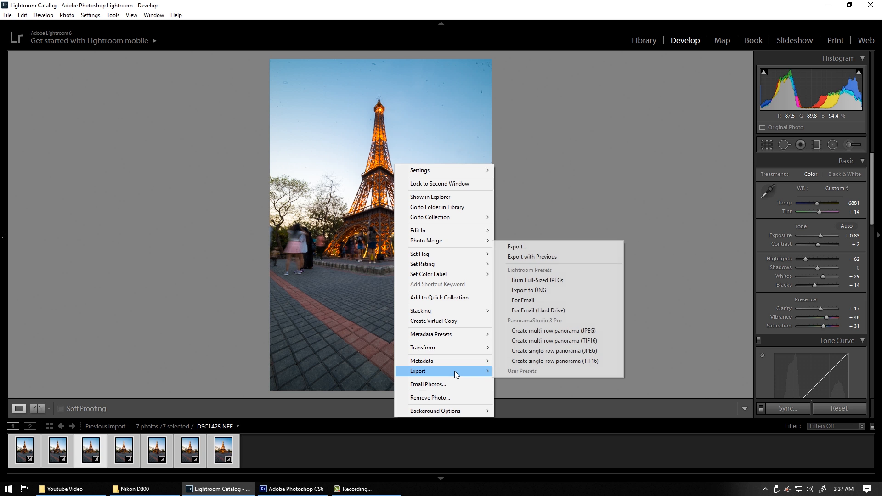
click(555, 128)
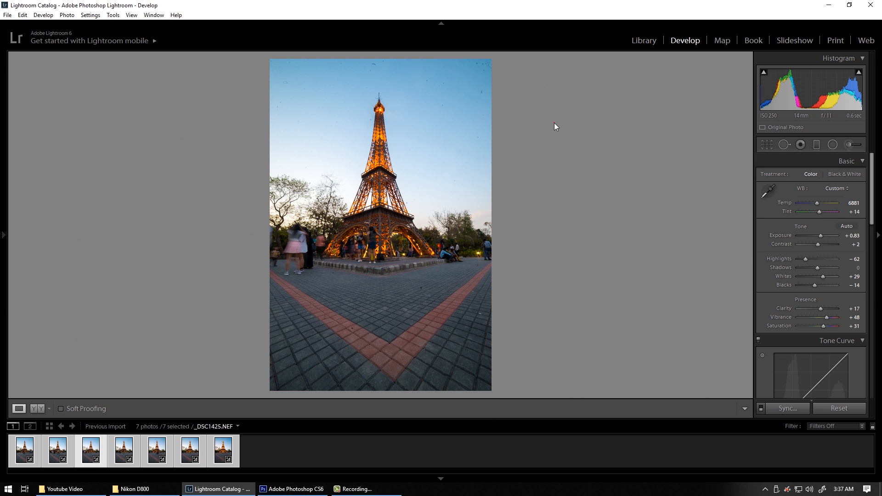
click(467, 97)
drag(516, 228, 523, 285)
drag(507, 216, 522, 322)
drag(510, 234, 546, 291)
drag(524, 262, 522, 316)
drag(469, 308, 556, 280)
drag(400, 285, 551, 261)
click(548, 256)
click(477, 146)
drag(478, 146, 499, 347)
drag(506, 225, 516, 255)
click(512, 245)
drag(482, 108, 459, 153)
- Try the lens profile corrections on the photo and disable them again
scroll(864, 180, down, 10)
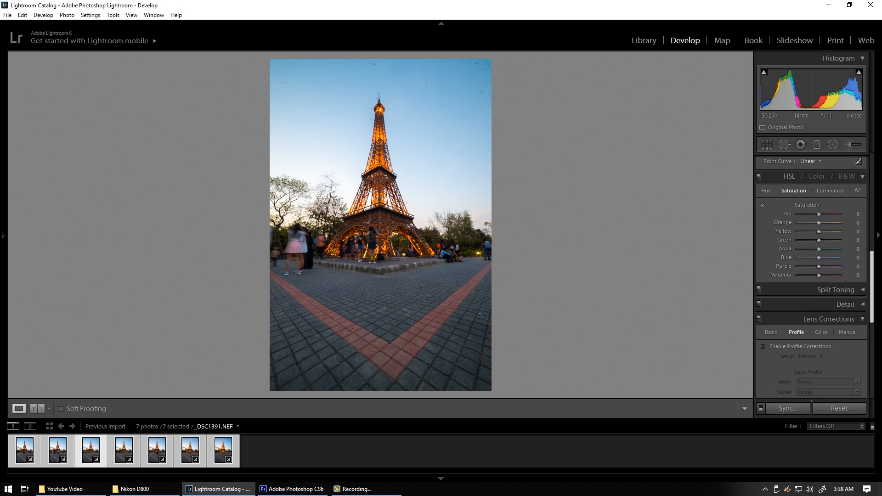
key(Tab)
key(Tab)
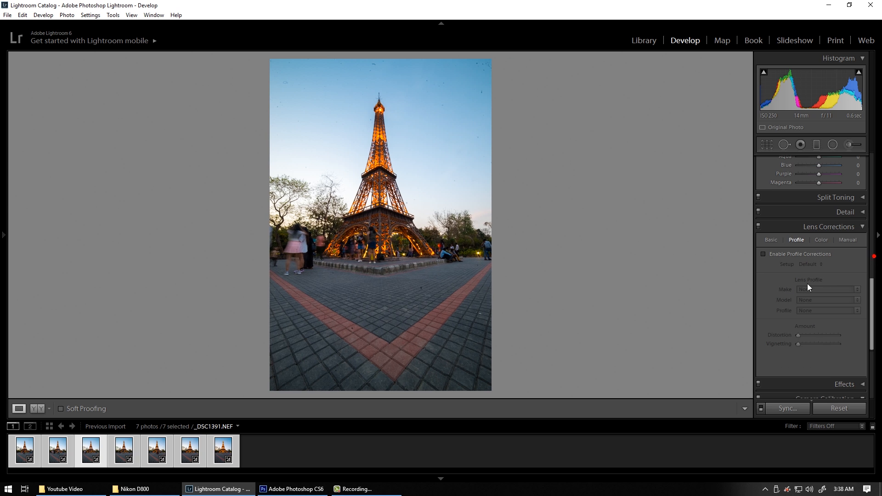
click(764, 254)
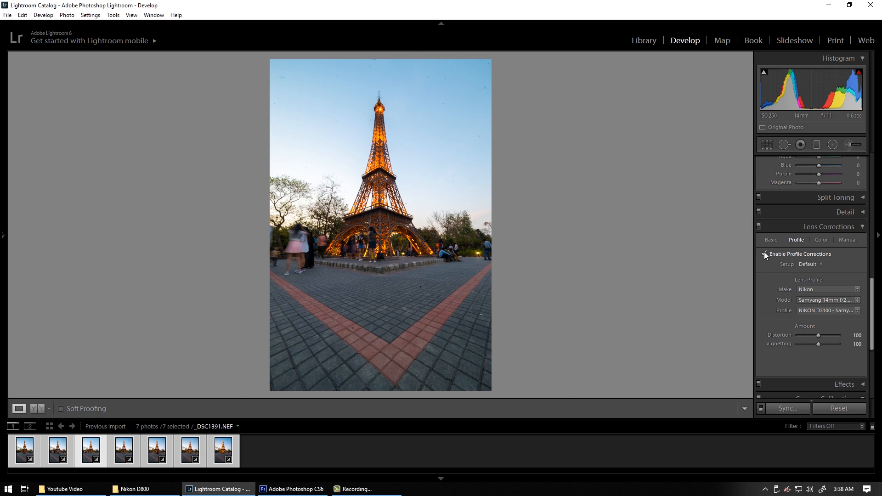
click(764, 255)
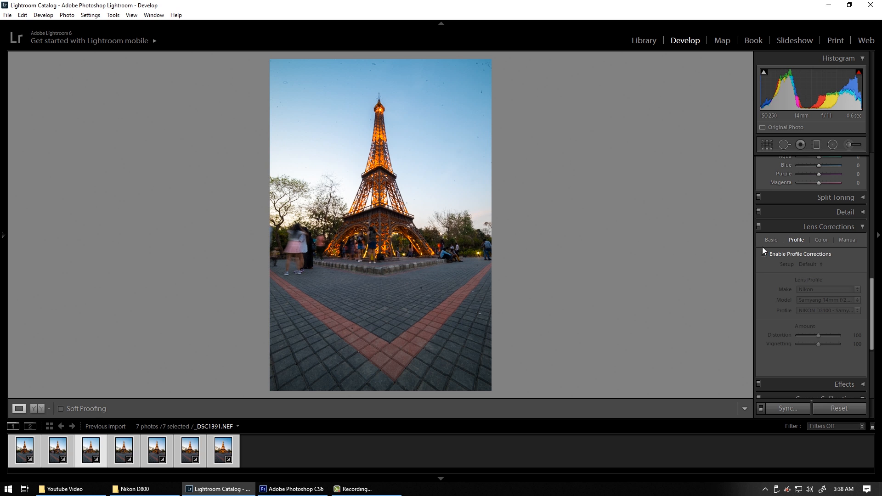
- Switch to the Youtube Video folder and open its JPEG subfolder to check the seven exported photos
right_click(348, 269)
mouse_move(383, 225)
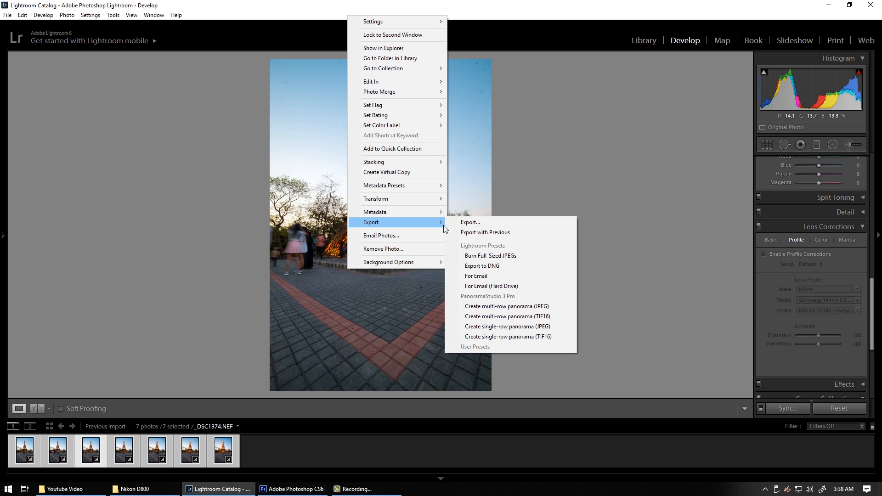
click(826, 6)
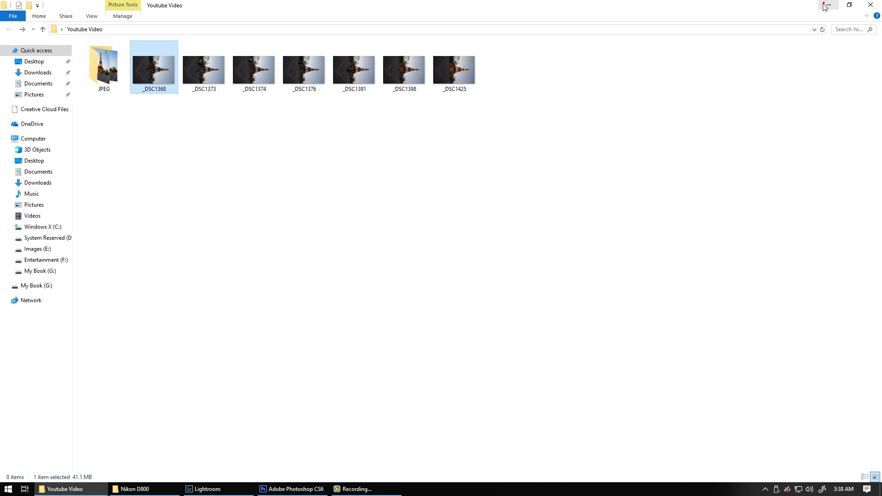
double_click(112, 63)
click(95, 70)
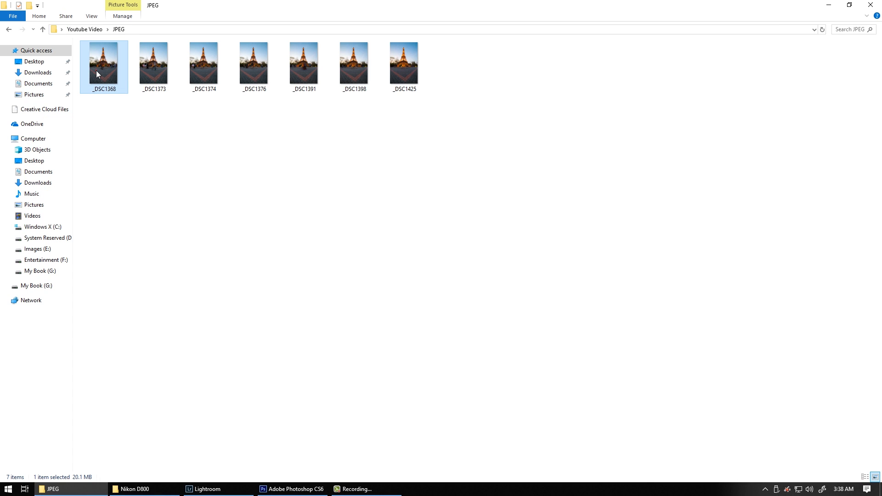
shift+click(395, 69)
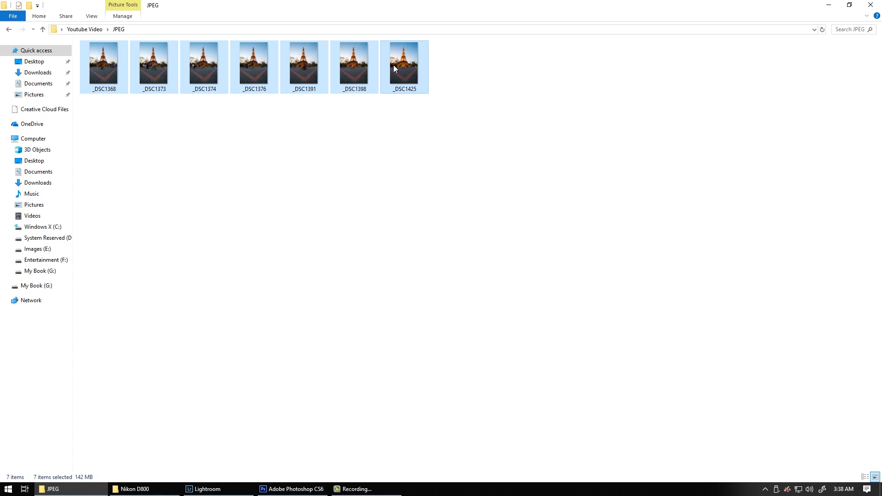
click(363, 160)
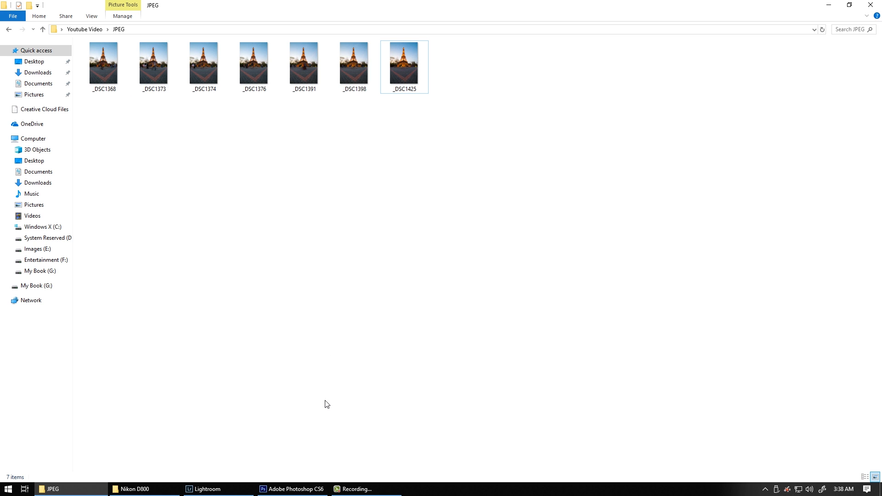
- Switch to Photoshop and start the Photomerge automation
click(291, 489)
click(26, 6)
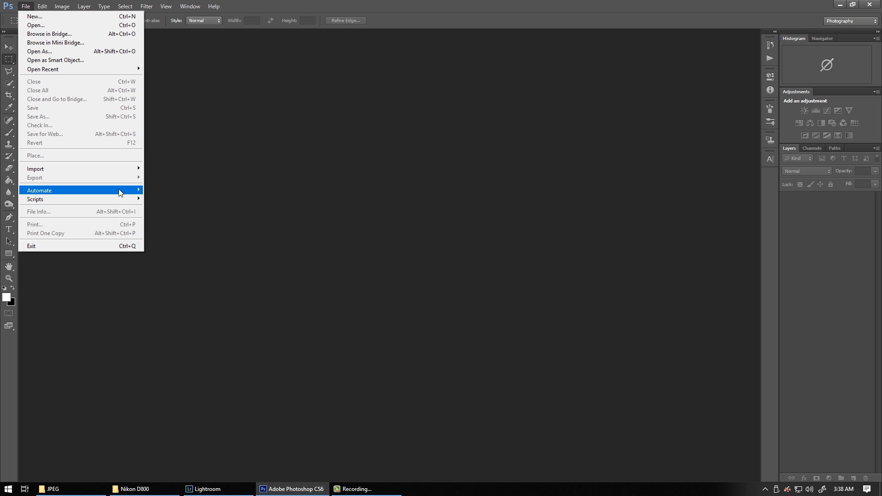
mouse_move(120, 192)
click(207, 307)
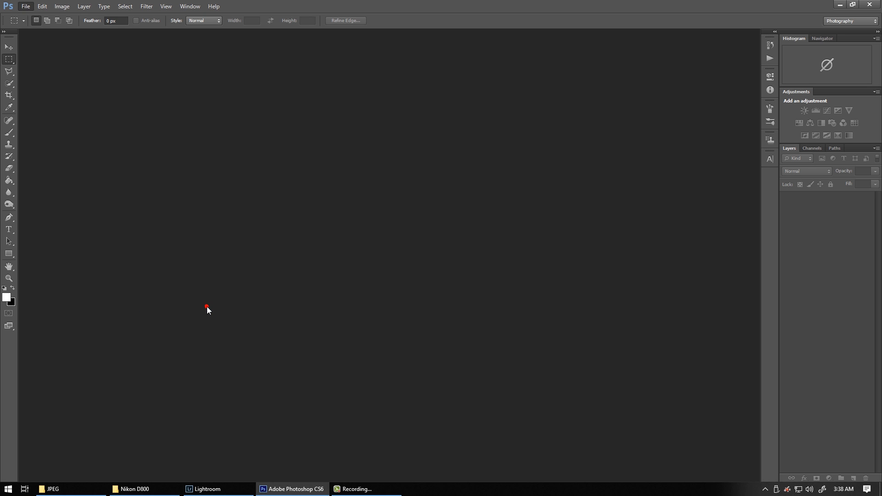
- Add all seven photos from the Desktop's Youtube Video > JPEG folder as Photomerge source files
click(522, 152)
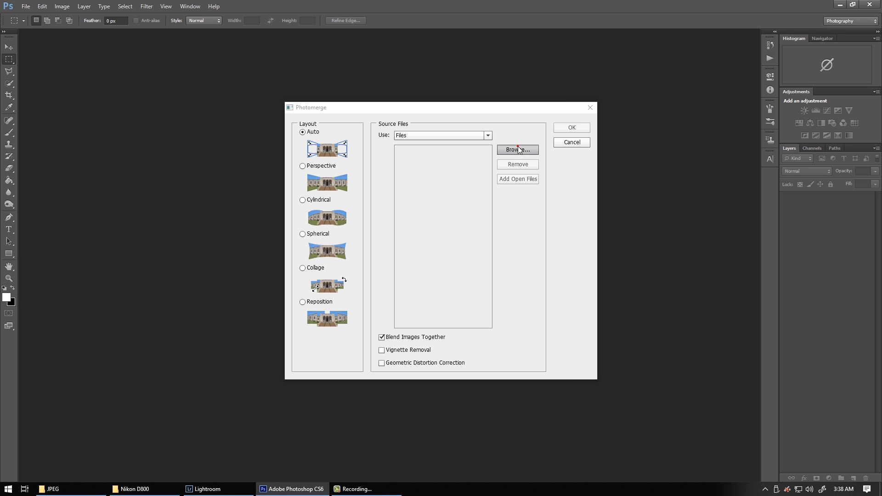
click(339, 166)
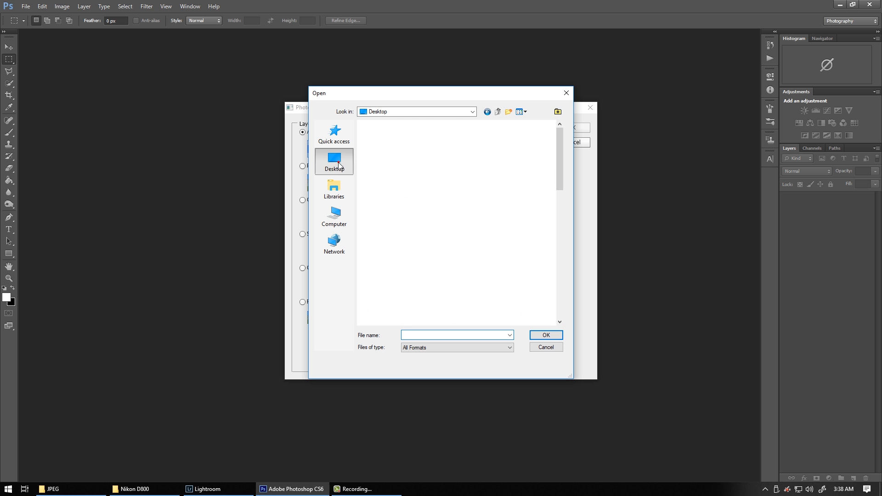
drag(561, 157, 559, 208)
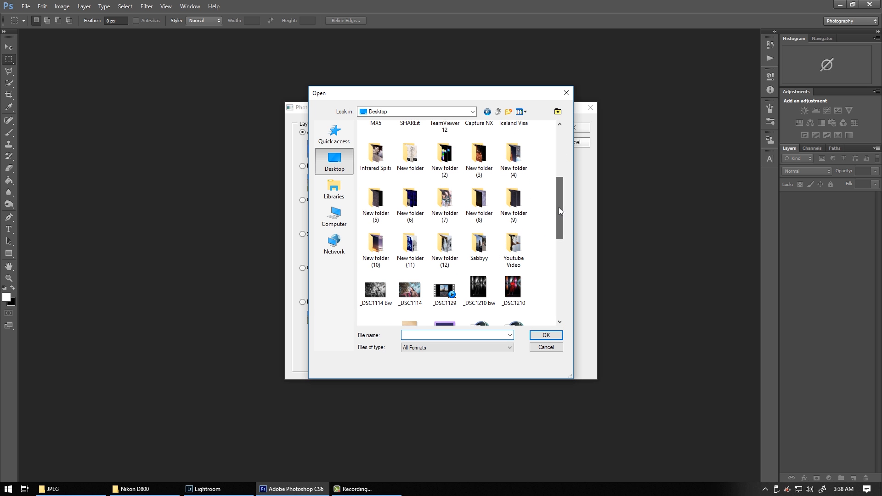
scroll(483, 226, down, 1)
double_click(515, 203)
double_click(385, 147)
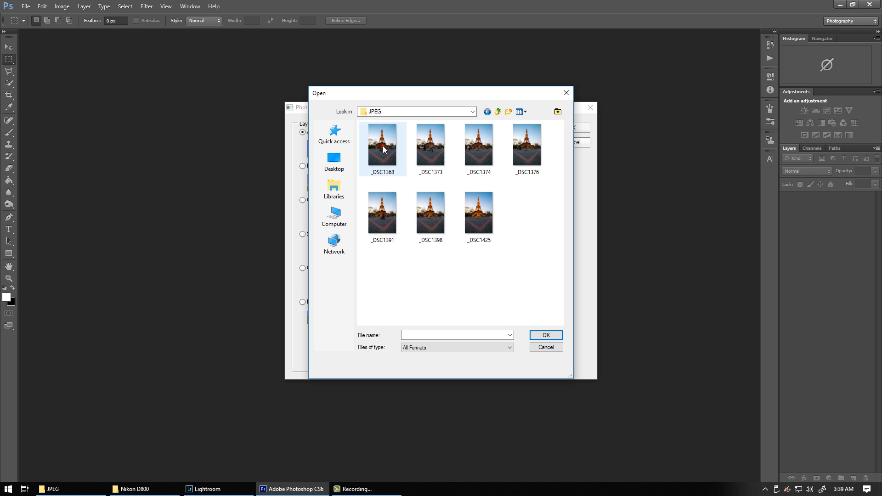
click(385, 148)
key(ctrl+a)
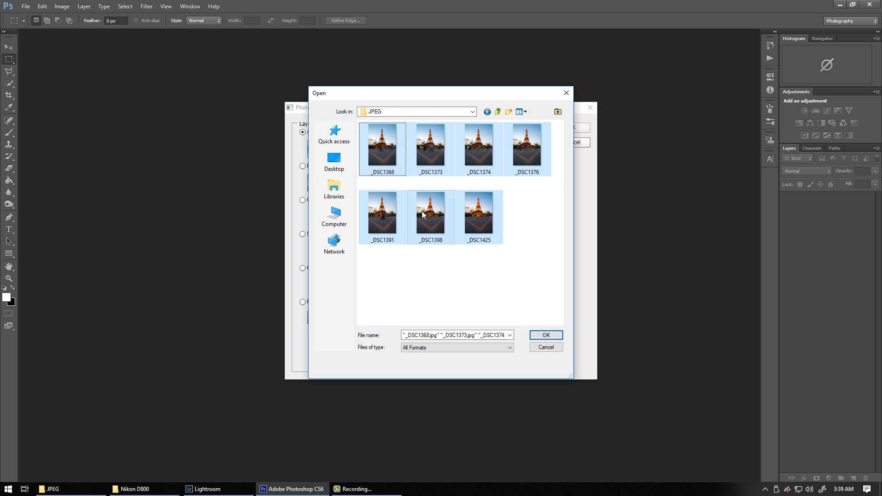
drag(525, 95, 529, 116)
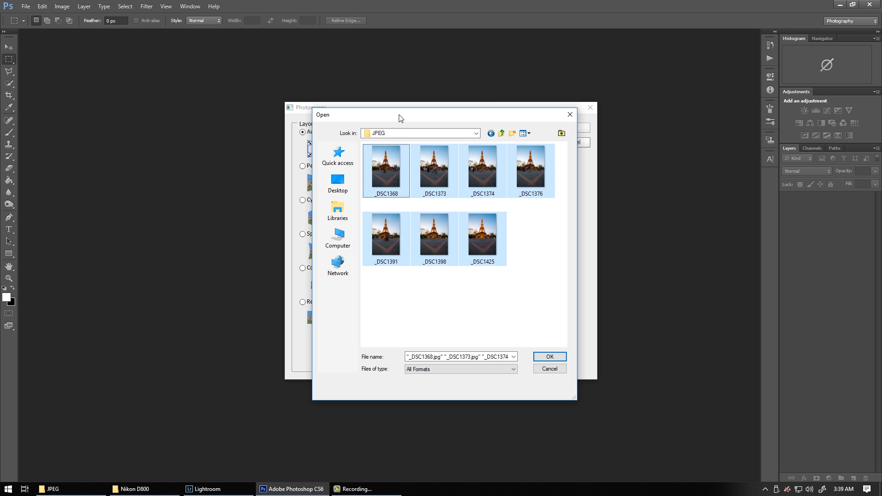
drag(401, 118, 393, 119)
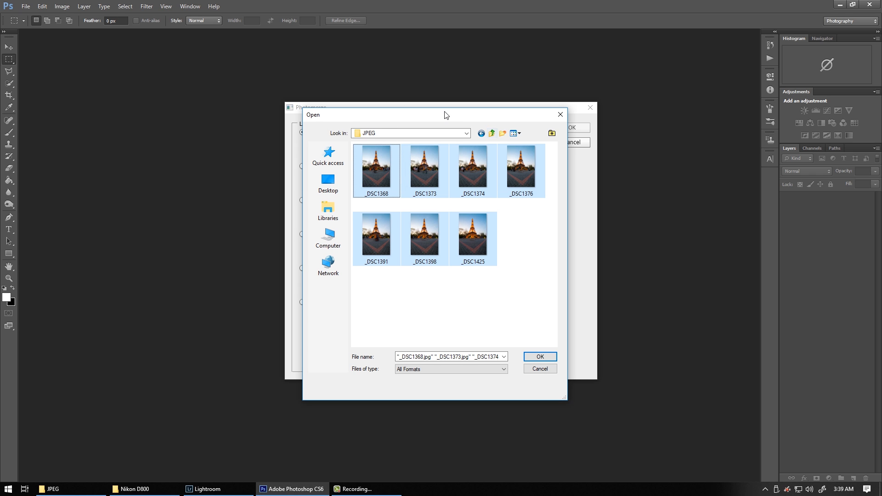
drag(455, 123, 449, 117)
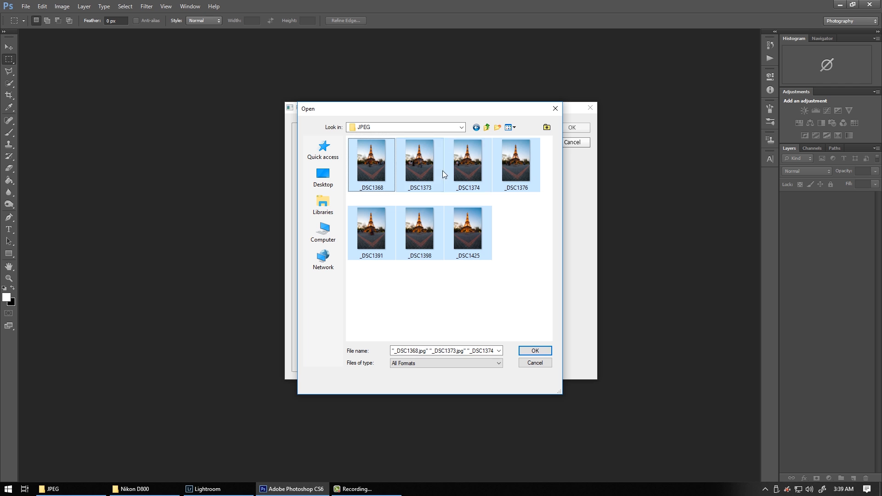
click(521, 351)
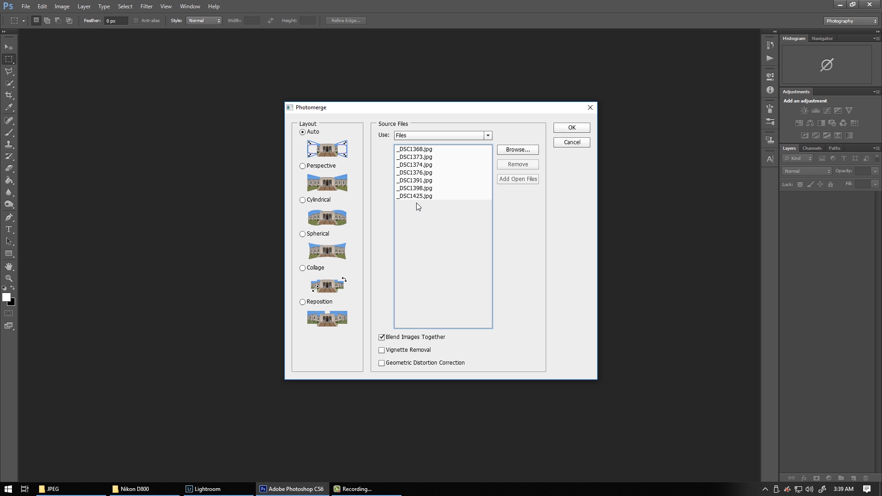
- Run Photomerge with the Auto layout and Blend Images Together disabled, then activate the Move tool
click(382, 339)
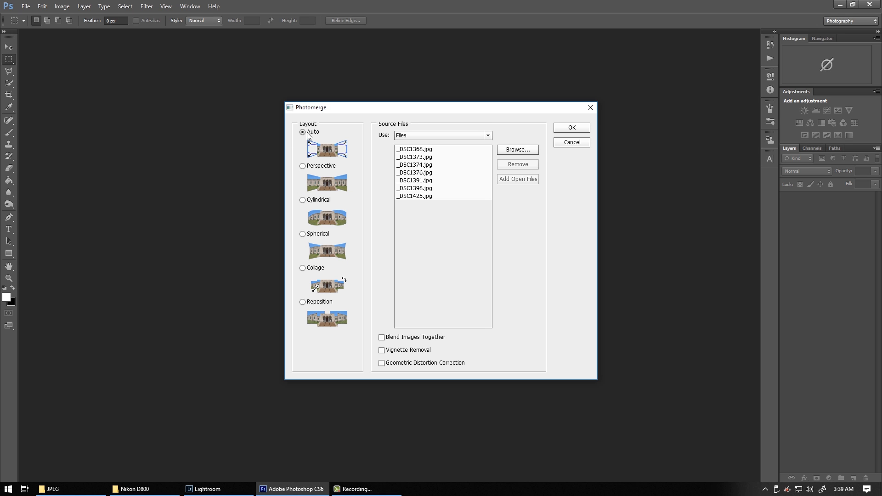
click(568, 129)
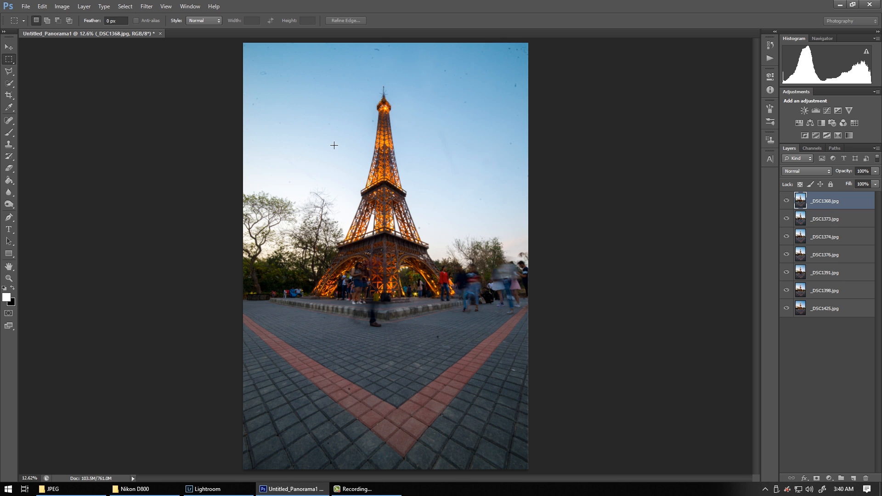
key(v)
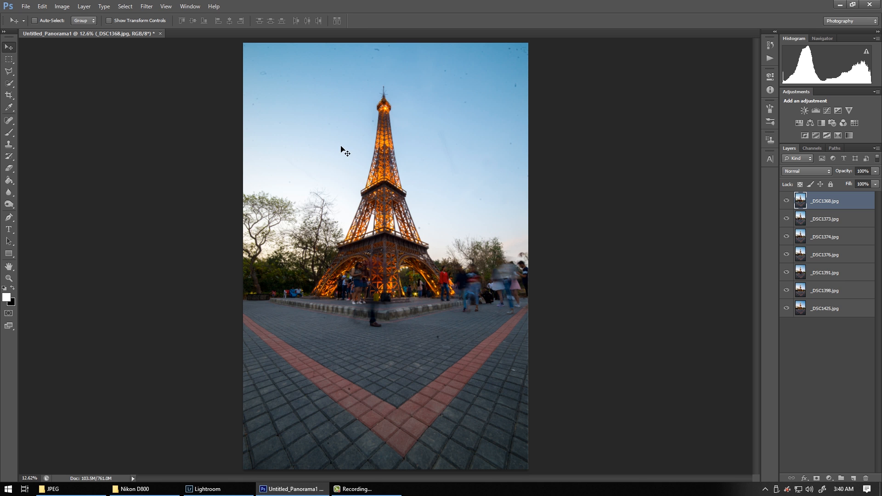
- Hide every layer except the bottommost one, _DSC1425.jpg
click(787, 201)
click(787, 219)
click(787, 237)
click(787, 255)
click(786, 273)
click(787, 291)
click(786, 308)
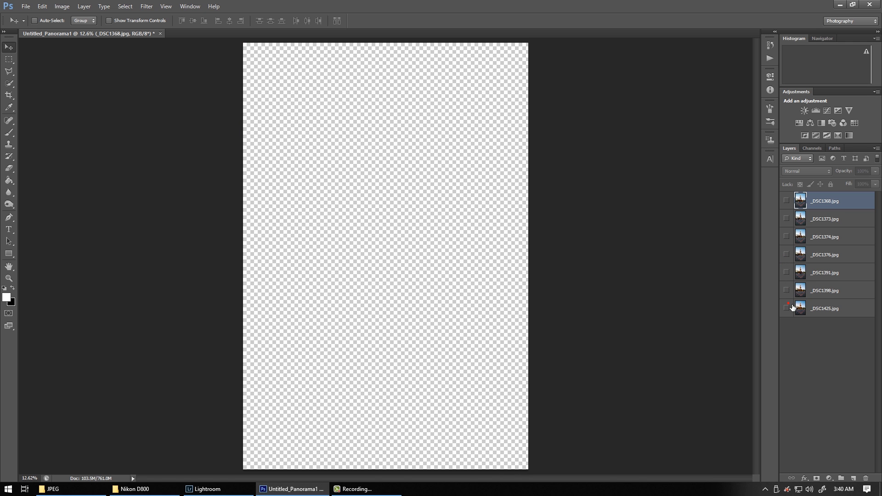
click(788, 307)
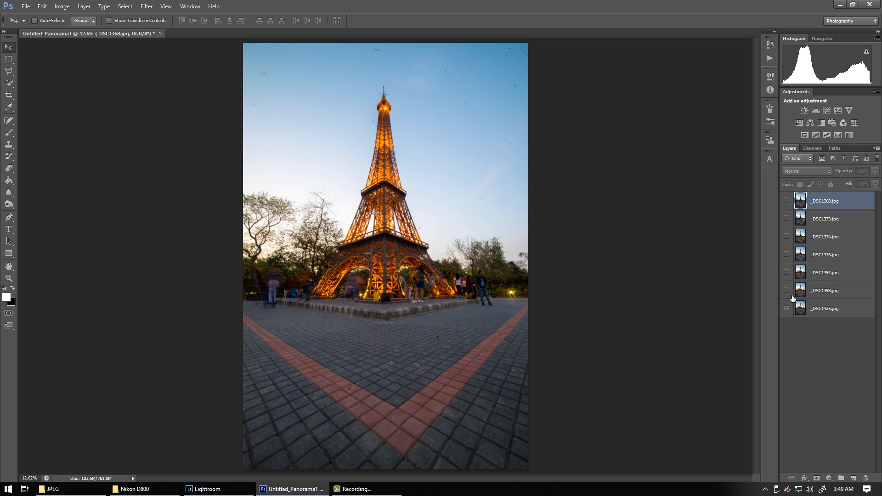
- Toggle the visibility of the _DSC1368.jpg layer to compare its people with those in _DSC1425.jpg
click(788, 202)
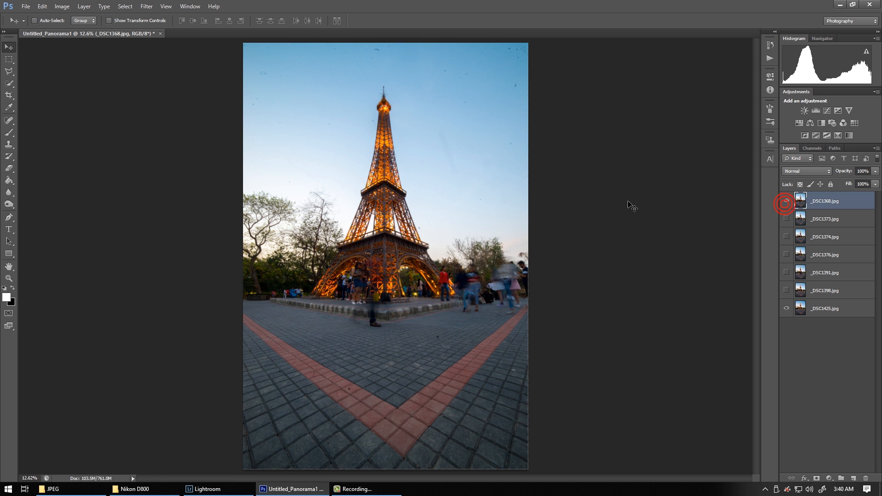
click(787, 201)
click(787, 202)
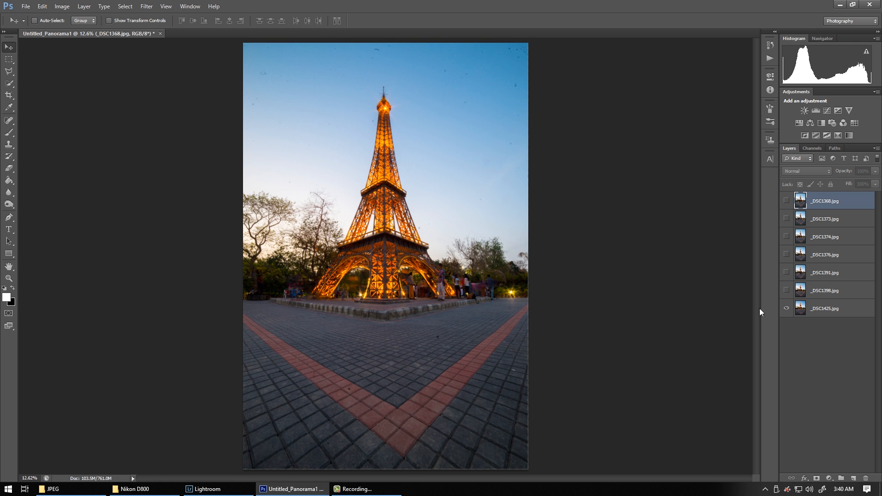
- Place _DSC1425.jpg at the top of the layer stack with a visible _DSC1376.jpg directly beneath it
double_click(835, 312)
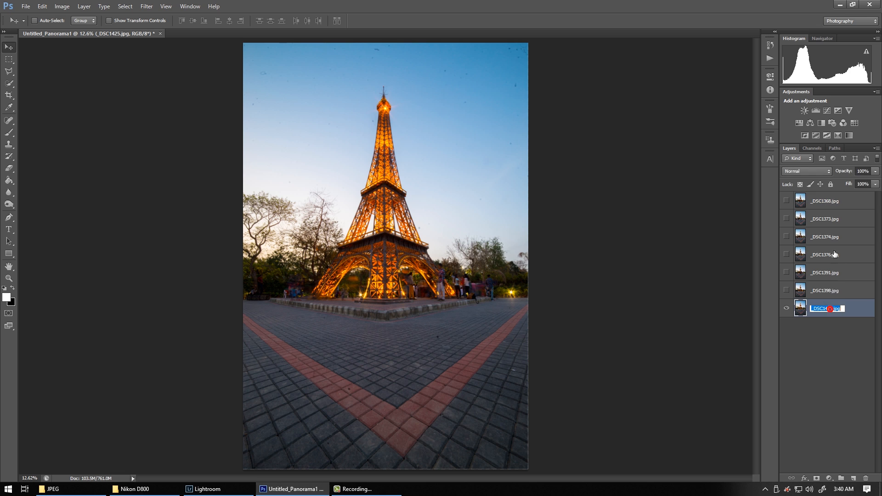
click(824, 357)
click(823, 314)
drag(802, 258, 801, 194)
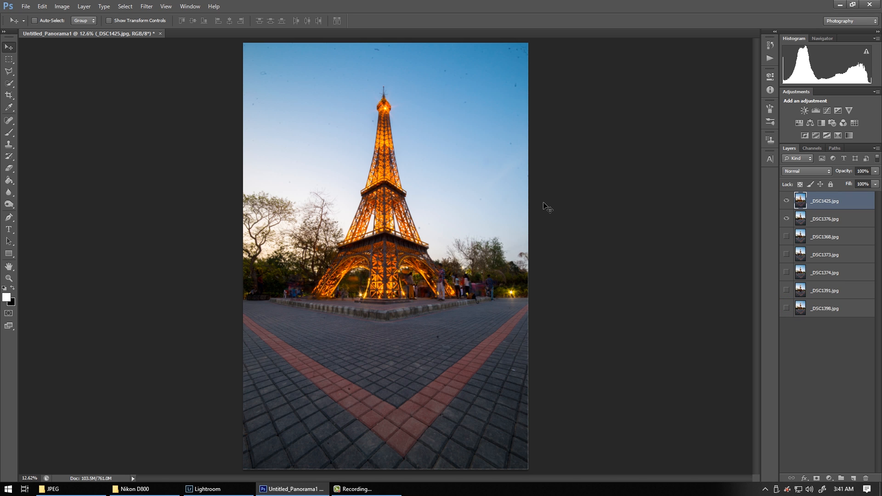
- Examine the _DSC1425.jpg photo at 25% from the tower's tip down to the people around its base
key(ctrl+plus)
key(ctrl+plus)
drag(479, 247, 450, 393)
drag(349, 327, 464, 281)
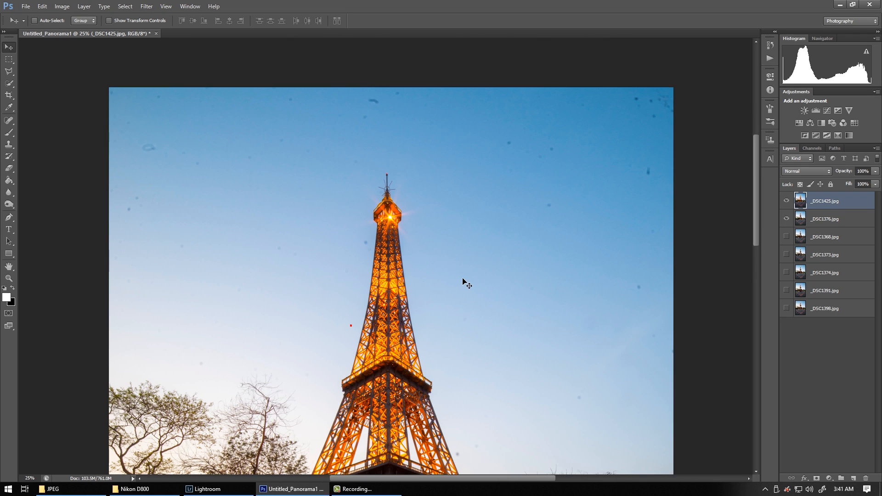
drag(505, 376, 519, 334)
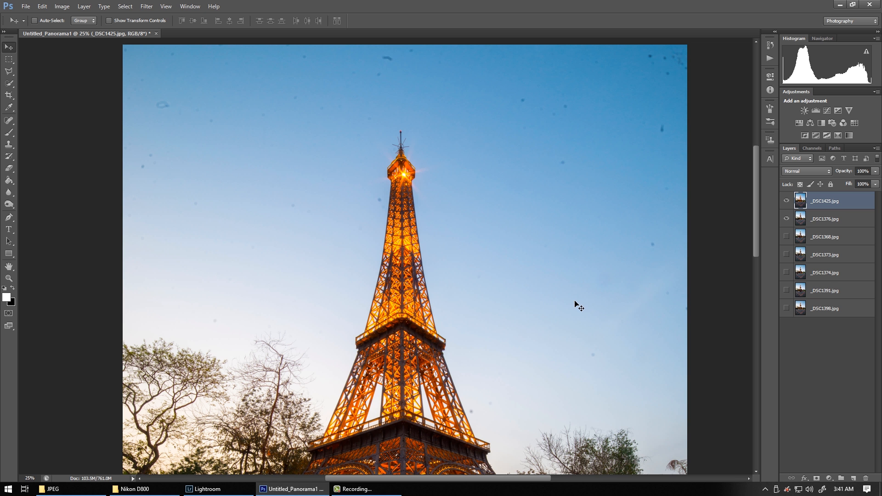
drag(613, 380, 588, 267)
drag(595, 304, 620, 282)
drag(610, 382, 601, 312)
drag(476, 309, 544, 342)
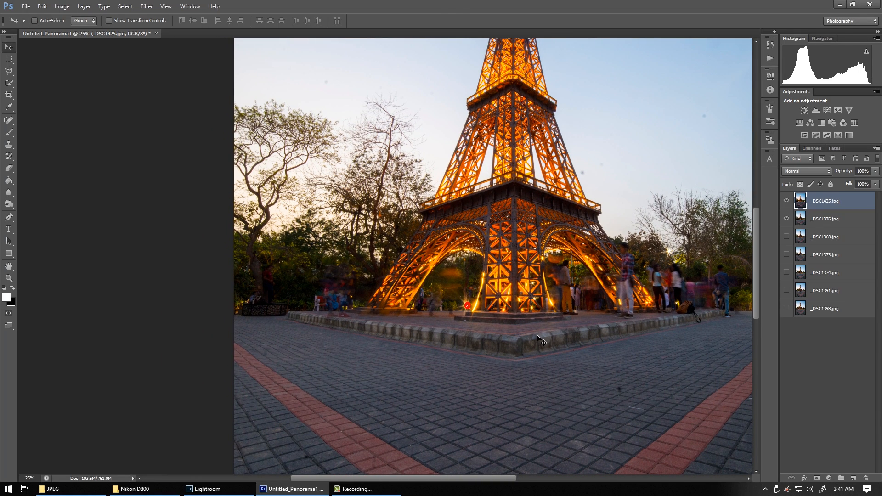
drag(606, 330, 447, 334)
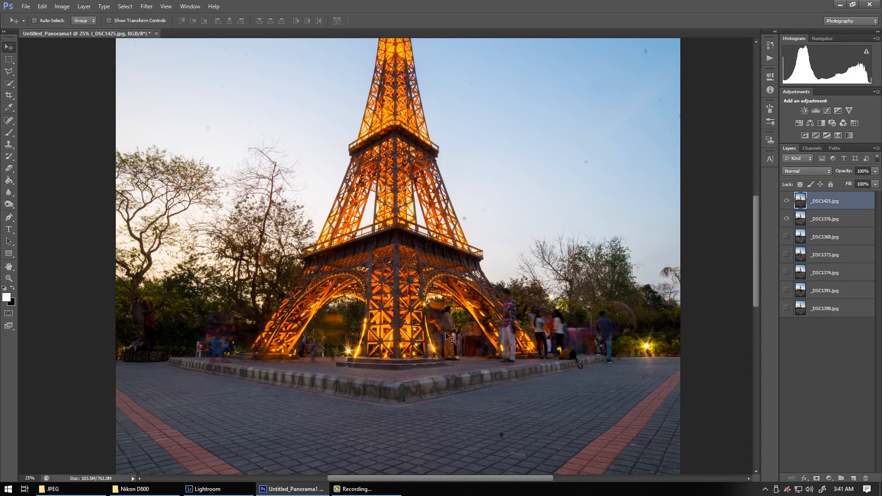
- Toggle the visibility of the _DSC1425.jpg layer to compare it with _DSC1376.jpg beneath
click(792, 203)
click(792, 203)
click(792, 202)
click(792, 203)
- Add a white layer mask to the _DSC1425.jpg layer, keeping the layer in its aligned position
click(821, 480)
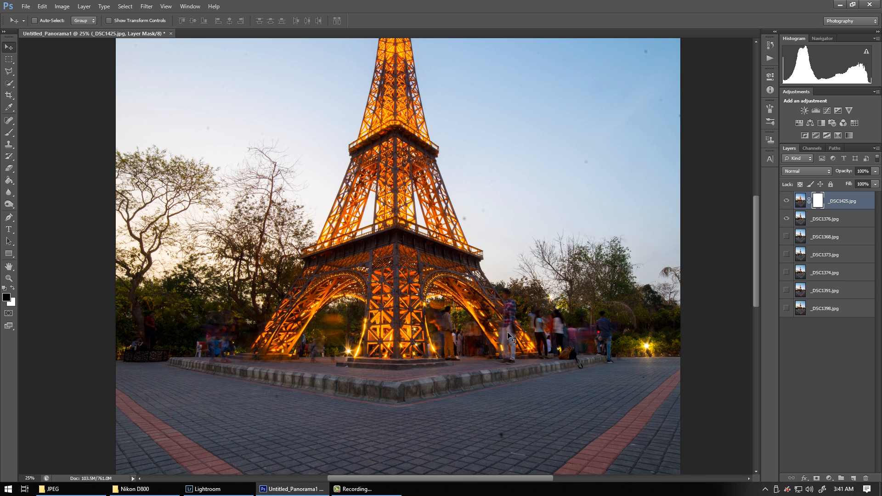
drag(604, 336, 597, 336)
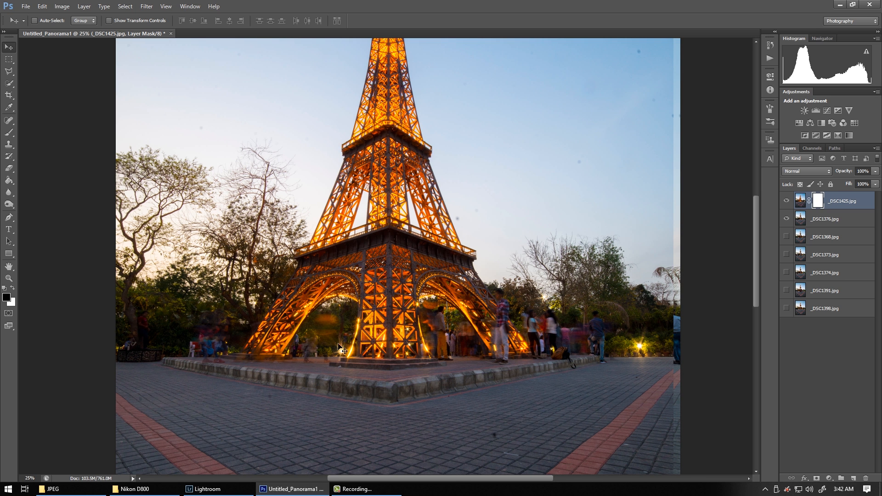
key(ctrl+z)
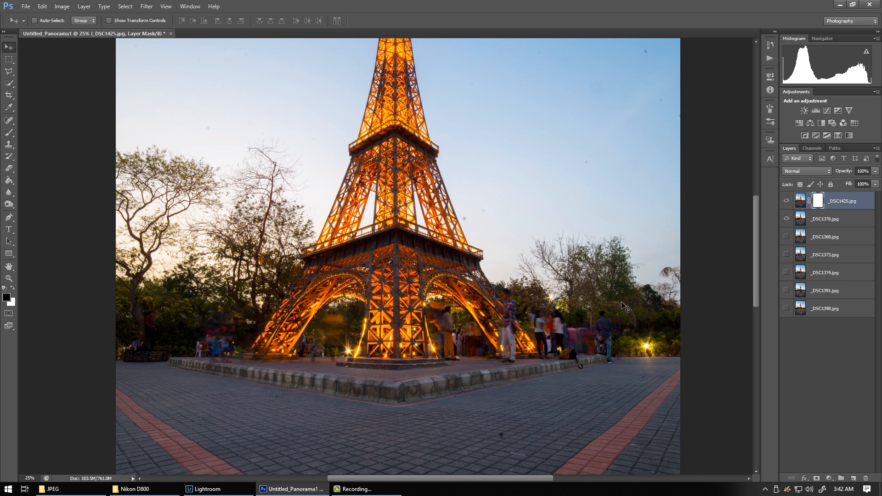
- Hide and show the masked _DSC1425.jpg layer repeatedly to compare where people stand, leaving it hidden
click(787, 202)
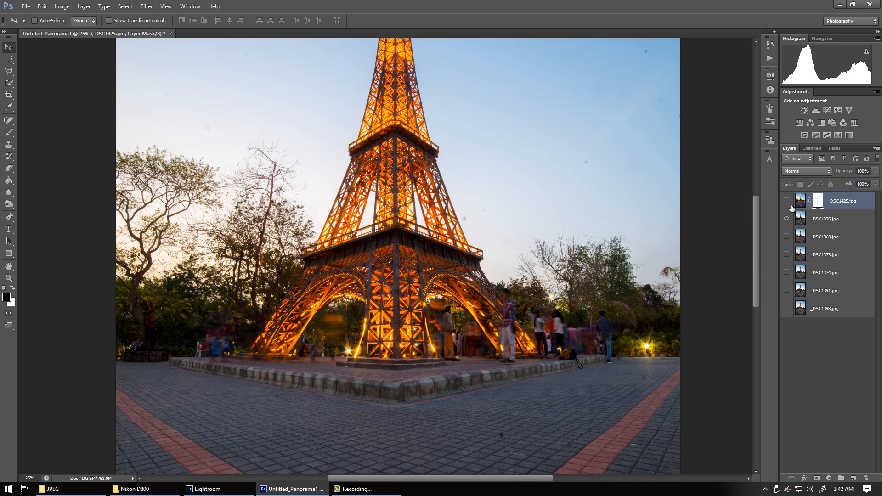
click(790, 205)
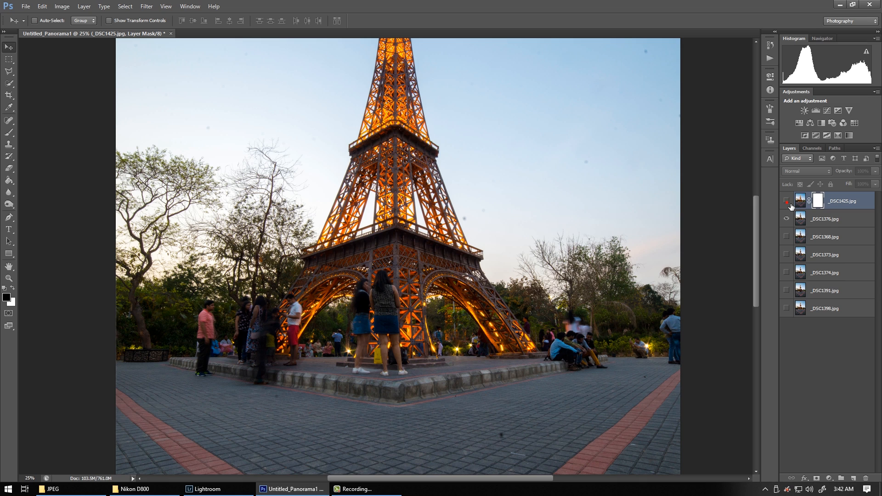
click(791, 205)
click(790, 206)
click(791, 206)
click(790, 206)
- Toggle the masked _DSC1425.jpg layer against _DSC1376.jpg to compare the area around the tree and planter on the far left
key(m)
drag(111, 297, 158, 375)
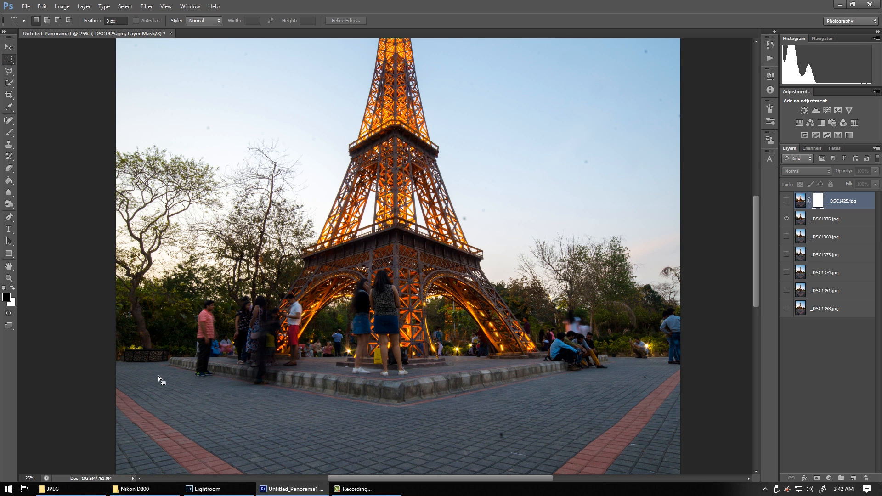
click(788, 200)
click(787, 200)
click(220, 306)
click(788, 201)
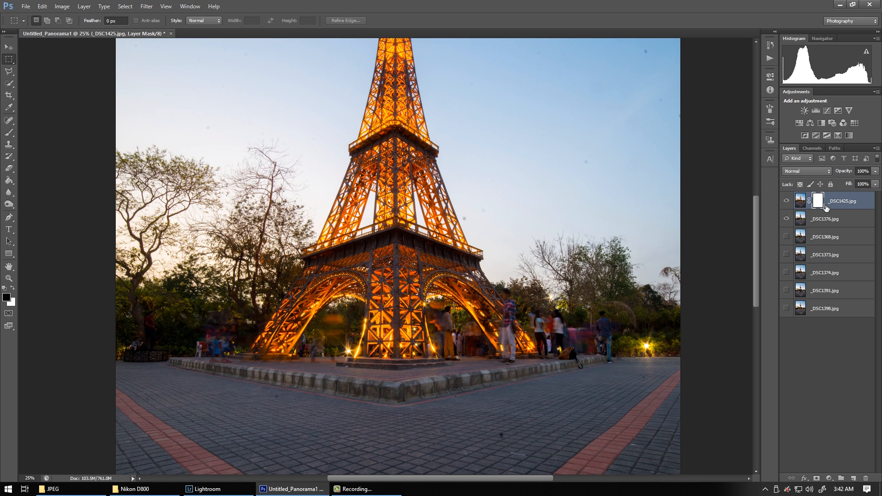
- Set up the Brush with 30% opacity, 30% flow and size 200 for painting near the planter on the _DSC1425.jpg mask
key(b)
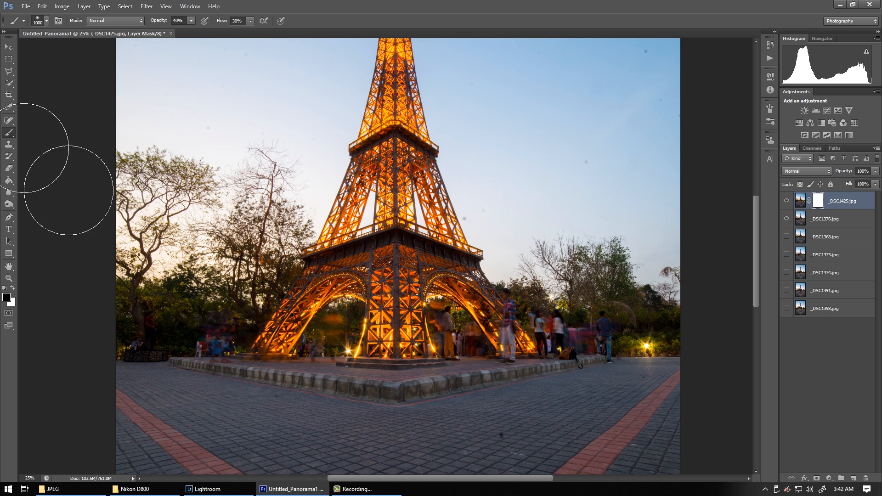
click(9, 133)
click(40, 132)
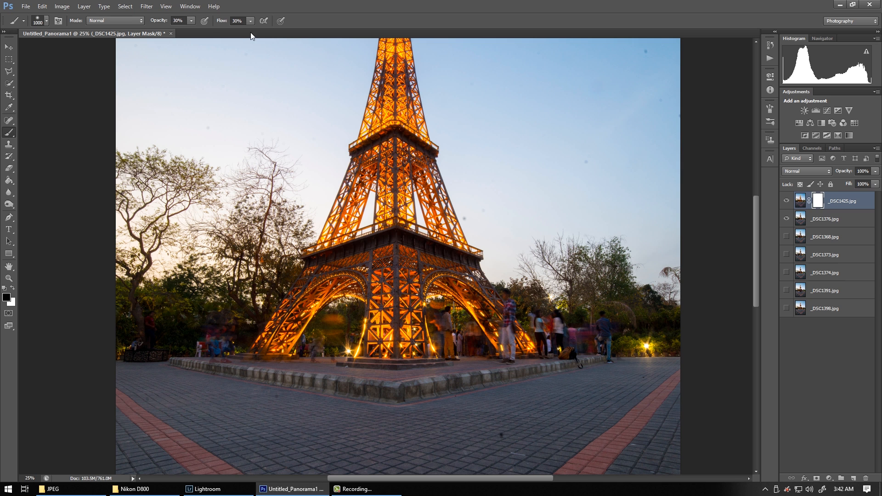
key(bracketleft)
key(bracketleft)
key(bracketleft)
key(bracketleft)
key(bracketleft)
key(bracketleft)
key(bracketleft)
key(bracketleft)
key(bracketleft)
key(bracketleft)
key(bracketleft)
key(bracketleft)
key(bracketleft)
key(bracketright)
key(bracketright)
key(bracketright)
key(bracketright)
key(bracketright)
key(ctrl+plus)
key(ctrl+plus)
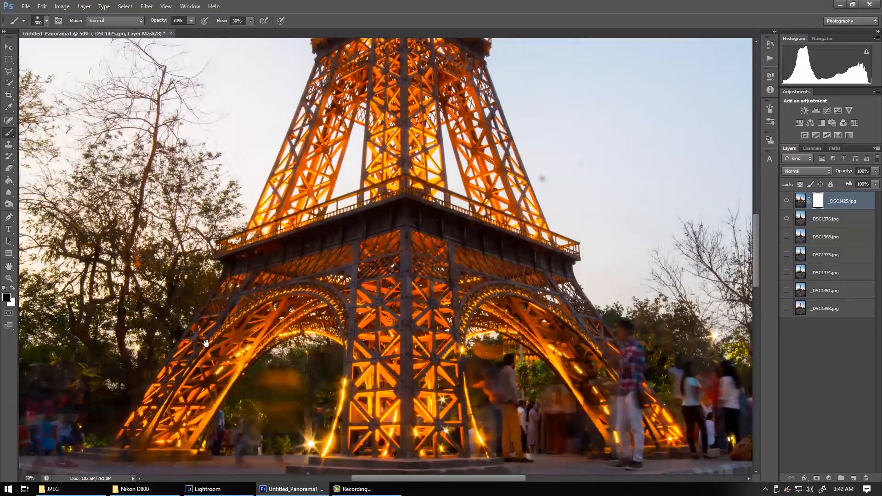
drag(116, 375, 340, 297)
drag(440, 248, 596, 255)
mouse_move(302, 335)
mouse_down()
mouse_move(288, 295)
mouse_move(299, 297)
mouse_move(296, 340)
mouse_move(259, 322)
mouse_up()
key(bracketleft)
key(bracketleft)
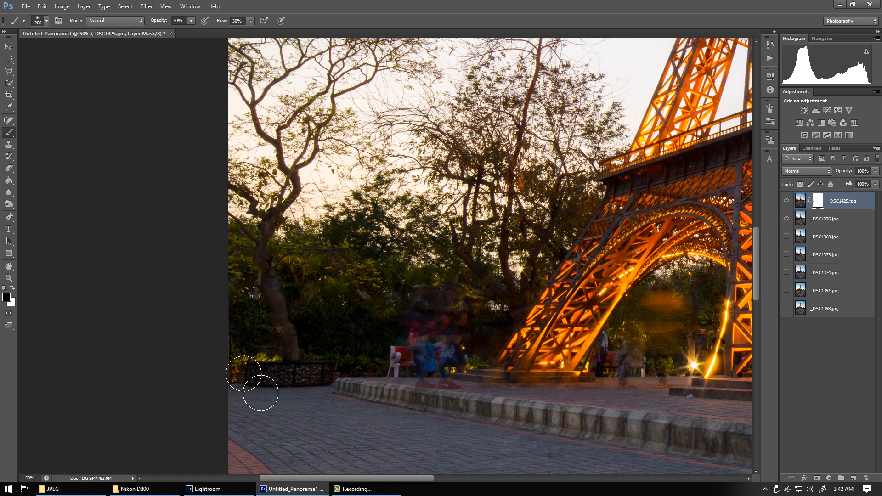
- Compare with _DSC1376.jpg and paint black on the _DSC1425.jpg mask over the tree trunk and planter to remove the blurred figure
click(786, 202)
click(787, 201)
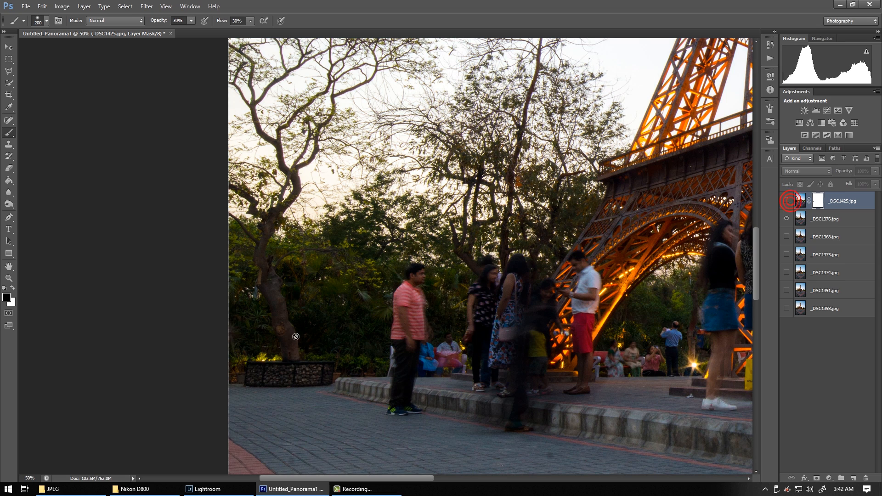
click(787, 201)
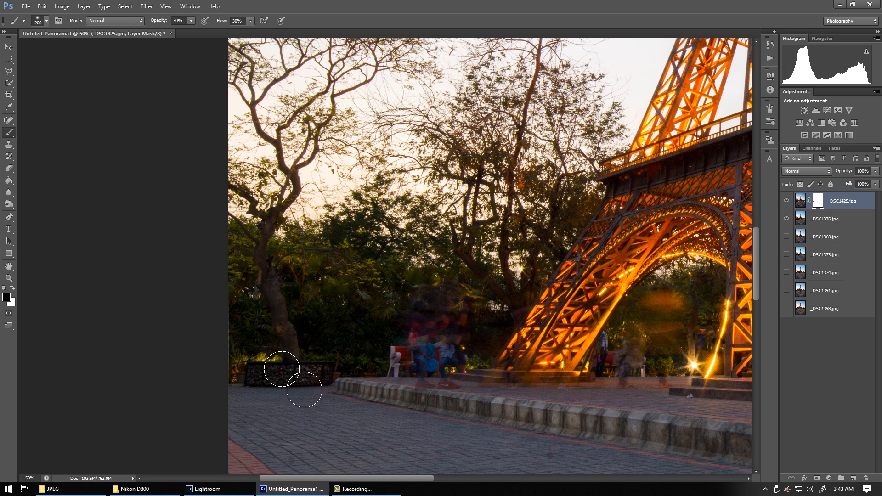
click(278, 278)
mouse_move(317, 331)
mouse_down()
mouse_move(293, 374)
mouse_move(325, 368)
mouse_move(260, 374)
mouse_move(287, 367)
mouse_up()
mouse_move(270, 267)
mouse_down()
mouse_move(254, 266)
mouse_move(252, 296)
mouse_move(259, 278)
mouse_move(352, 360)
mouse_move(285, 369)
mouse_up()
mouse_move(311, 354)
mouse_down()
mouse_move(289, 370)
mouse_move(249, 361)
mouse_up()
drag(289, 275, 322, 370)
mouse_move(306, 370)
mouse_down()
mouse_move(310, 282)
mouse_move(323, 303)
mouse_move(332, 276)
mouse_move(329, 289)
mouse_move(250, 311)
mouse_move(247, 266)
mouse_move(221, 273)
mouse_move(233, 245)
mouse_move(226, 241)
mouse_move(292, 330)
mouse_move(290, 310)
mouse_move(292, 343)
mouse_move(305, 360)
mouse_move(274, 376)
mouse_move(241, 249)
mouse_move(238, 269)
mouse_move(310, 287)
mouse_move(256, 367)
mouse_move(274, 369)
mouse_move(313, 320)
mouse_move(326, 372)
mouse_move(334, 293)
mouse_move(329, 277)
mouse_move(261, 326)
mouse_up()
- Review the full photo and toggle the _DSC1425.jpg layer to compare the people around the tower's base with _DSC1376.jpg
key(ctrl+minus)
key(ctrl+minus)
key(ctrl+minus)
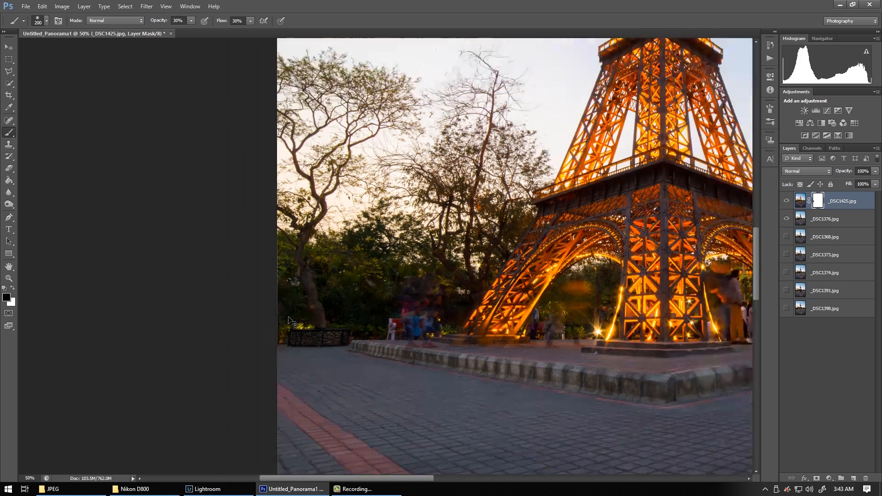
key(ctrl+minus)
key(ctrl+plus)
key(ctrl+plus)
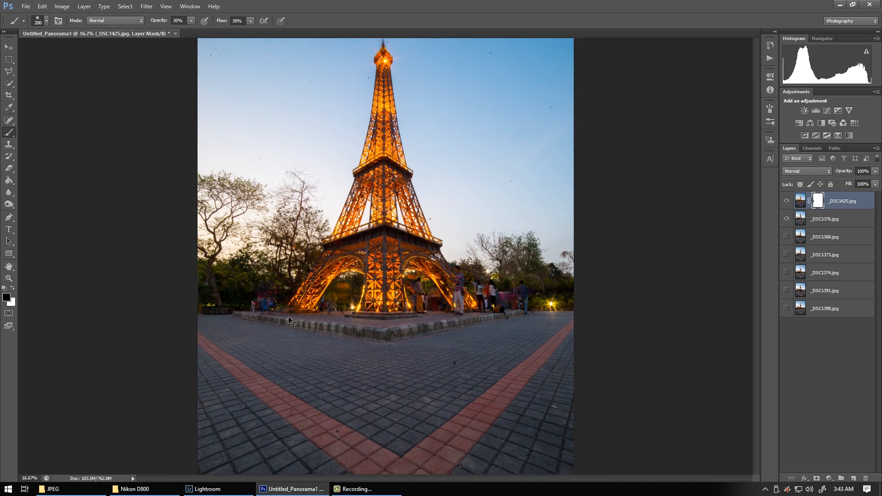
drag(302, 314, 362, 357)
key(v)
click(787, 201)
click(787, 200)
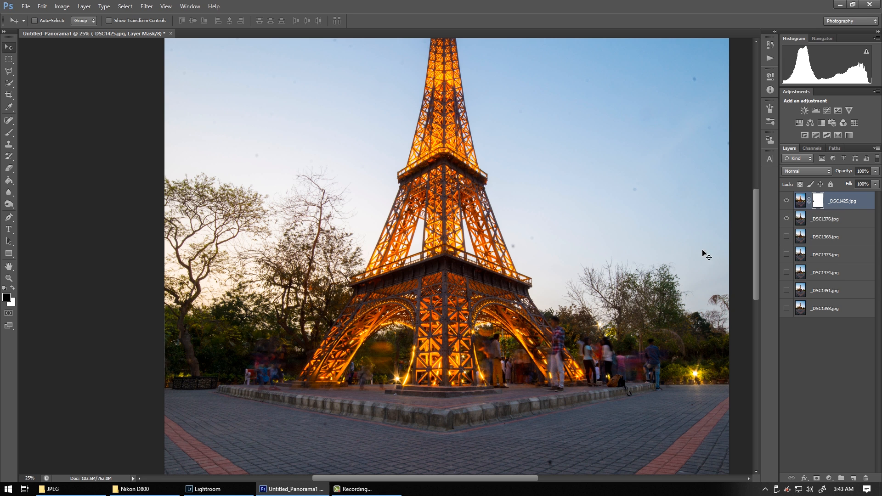
click(787, 201)
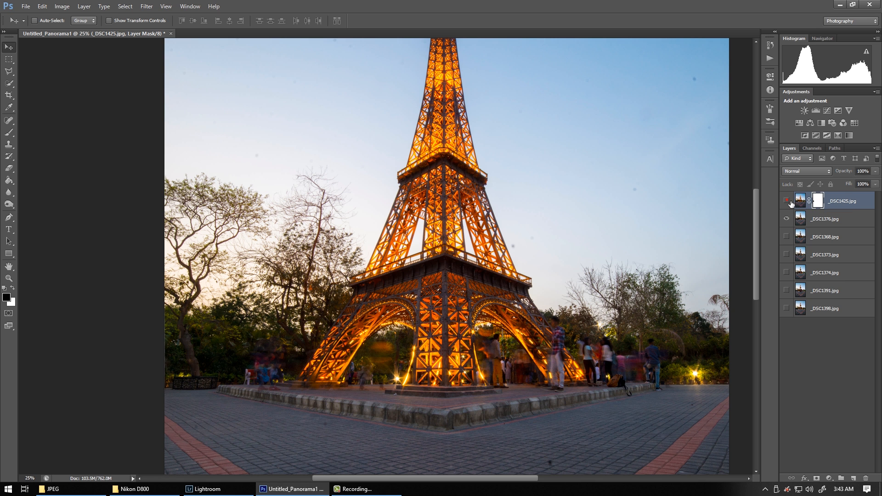
click(787, 201)
click(788, 201)
click(787, 200)
click(788, 201)
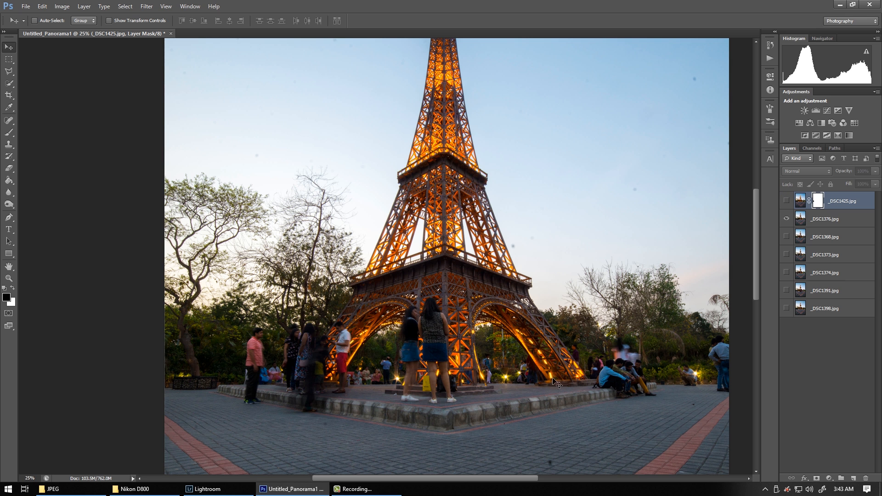
click(787, 202)
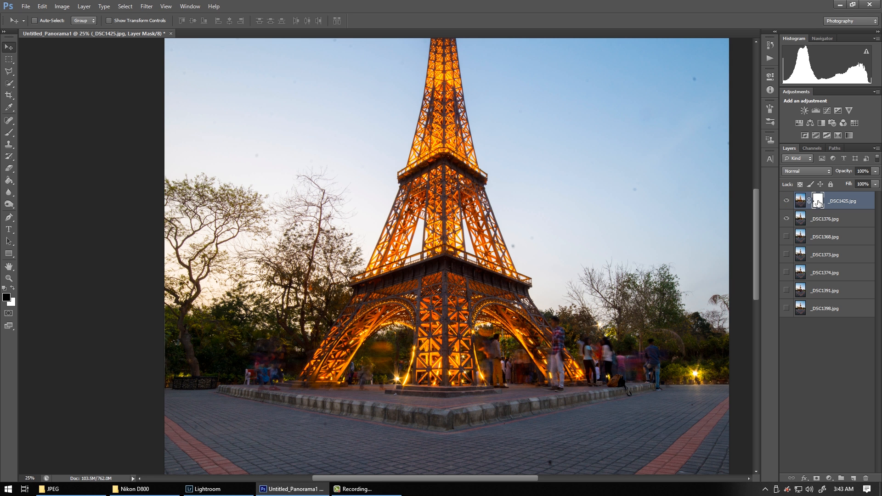
- Paint black on the _DSC1425.jpg mask over the person in yellow trousers under the tower's right arch
key(b)
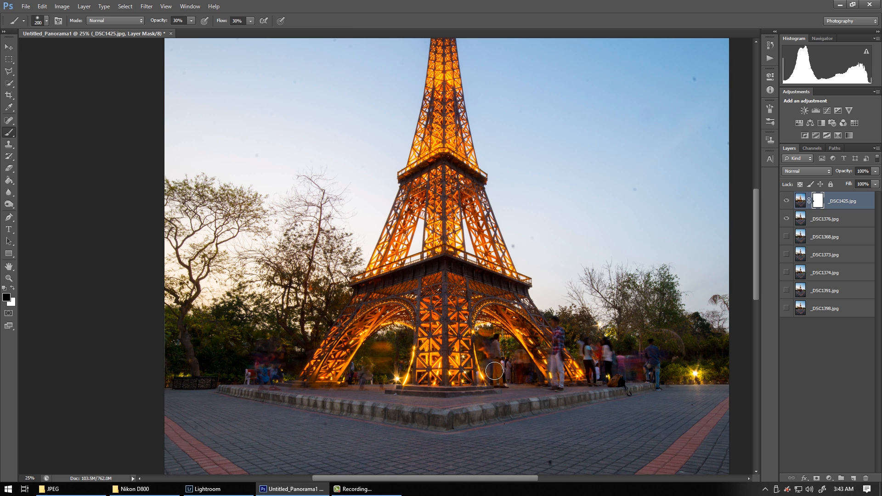
mouse_move(502, 338)
mouse_down()
mouse_move(506, 390)
mouse_move(493, 341)
mouse_move(540, 389)
mouse_move(486, 372)
mouse_up()
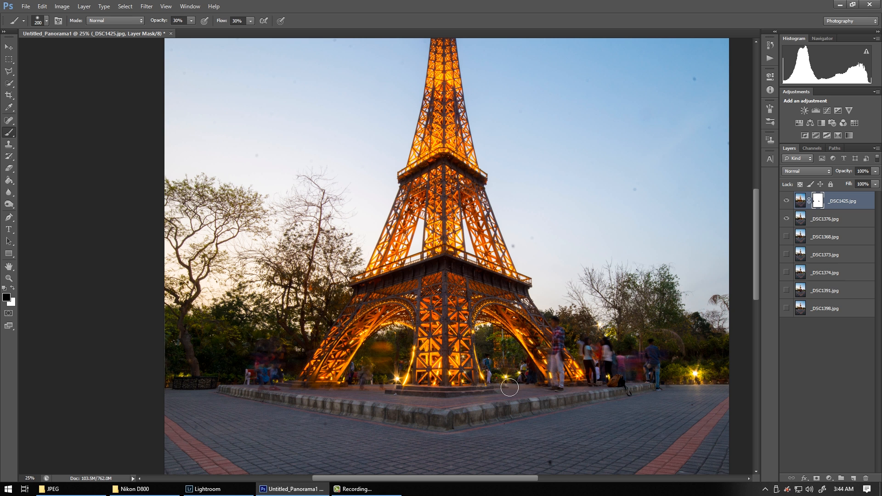
drag(484, 342, 510, 381)
- Compare with _DSC1376.jpg and mask out the person in the checked shirt at the tower's right leg on _DSC1425.jpg
key(v)
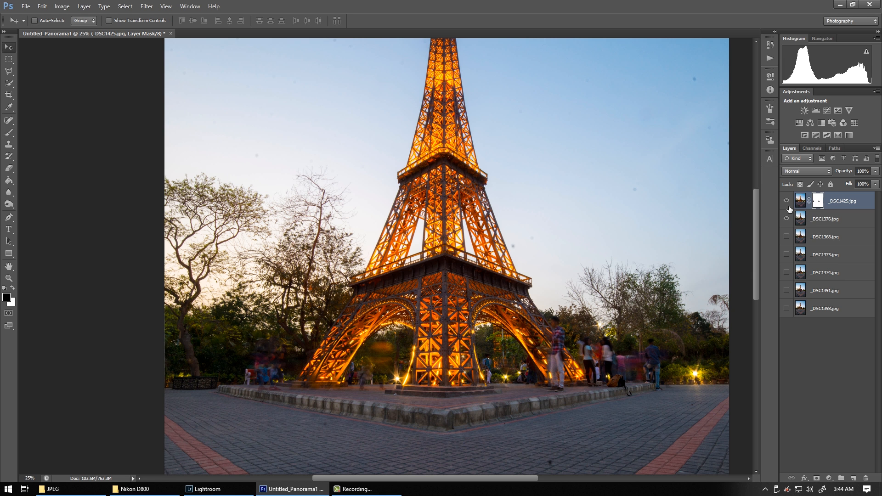
click(787, 201)
click(787, 203)
click(788, 202)
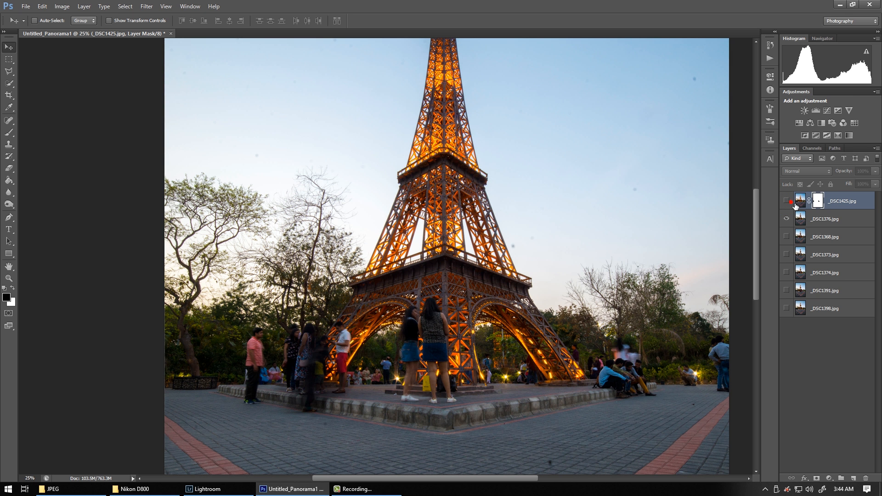
click(556, 359)
click(787, 203)
mouse_move(591, 352)
mouse_down()
mouse_move(478, 329)
mouse_move(518, 297)
mouse_move(527, 361)
mouse_move(509, 362)
mouse_move(524, 363)
mouse_move(515, 340)
mouse_up()
key(b)
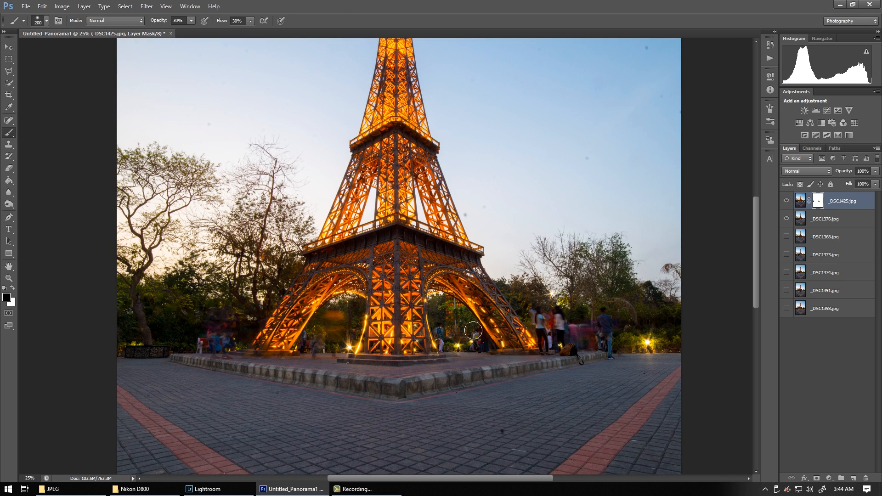
- Toggle the _DSC1425.jpg layer repeatedly to check the masked areas under the right arch and leg against _DSC1376.jpg
click(787, 201)
click(787, 202)
click(788, 201)
click(788, 202)
click(788, 202)
click(787, 201)
click(787, 201)
click(787, 201)
click(788, 201)
click(787, 201)
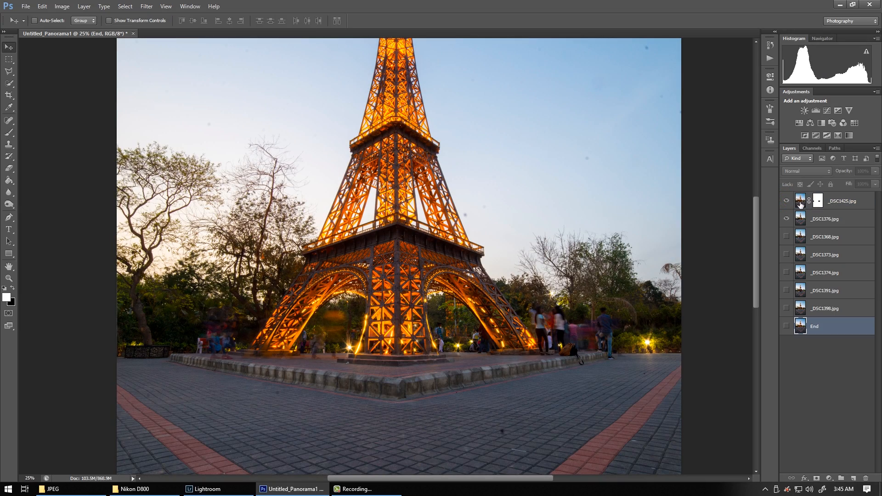
- Check the two visible layers once more and merge _DSC1425.jpg with _DSC1376.jpg into a single layer
click(814, 224)
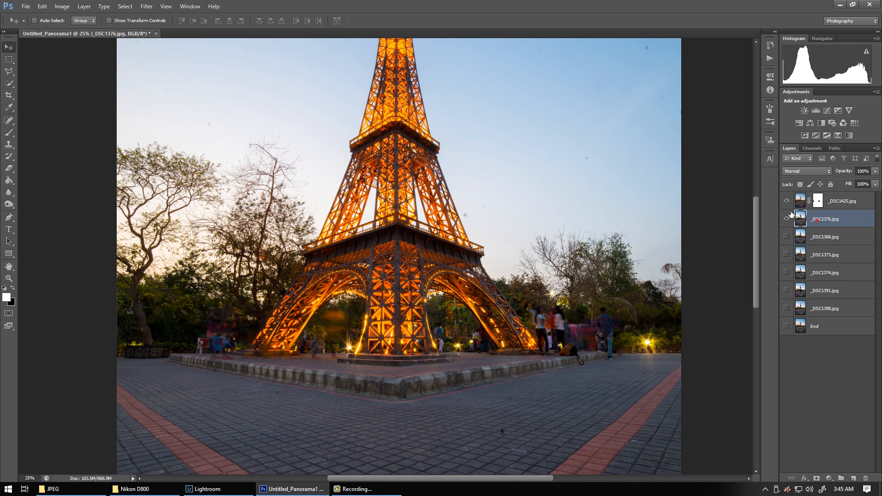
click(790, 202)
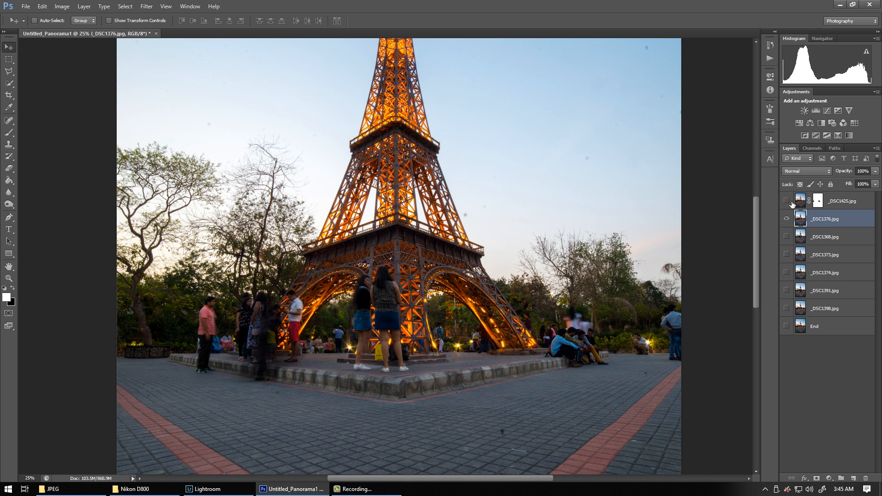
click(791, 202)
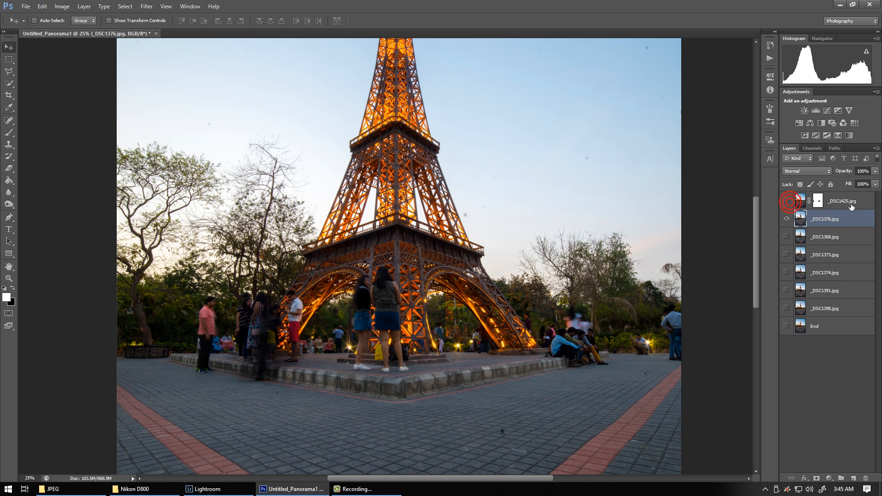
click(788, 201)
shift+click(844, 205)
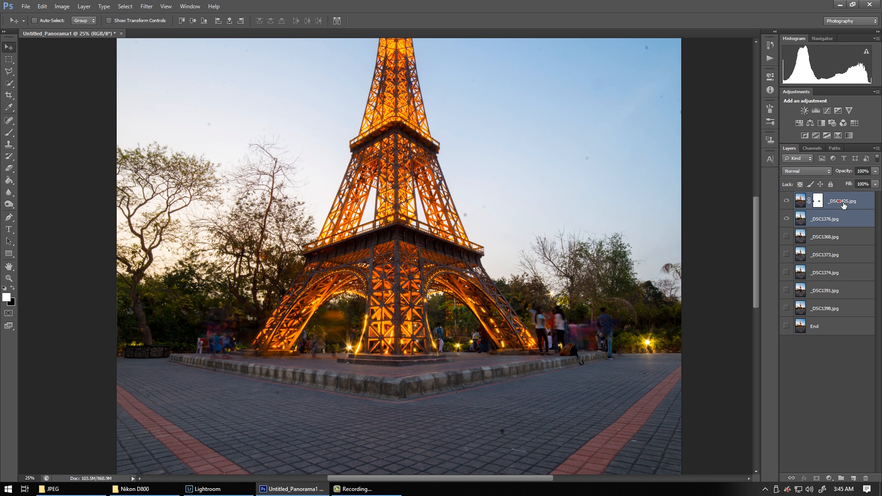
key(ctrl+e)
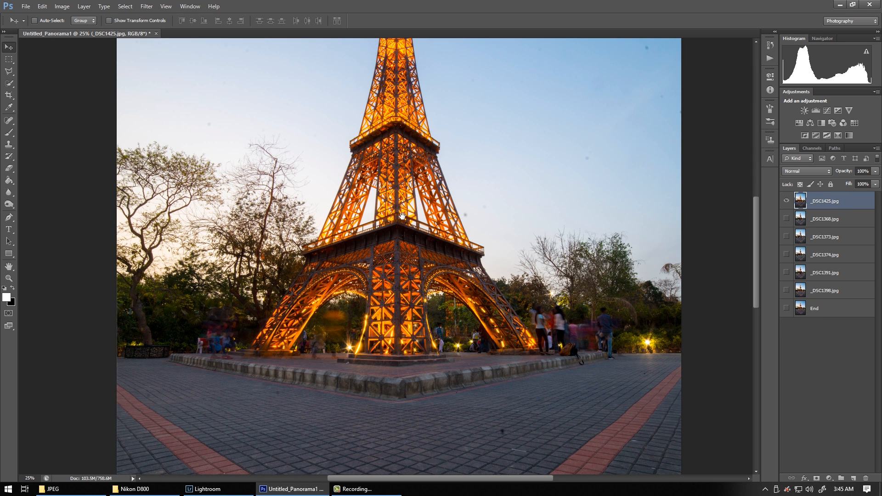
- Add a white layer mask to the merged _DSC1425.jpg layer and make the _DSC1368.jpg layer beneath it visible
drag(402, 217, 420, 302)
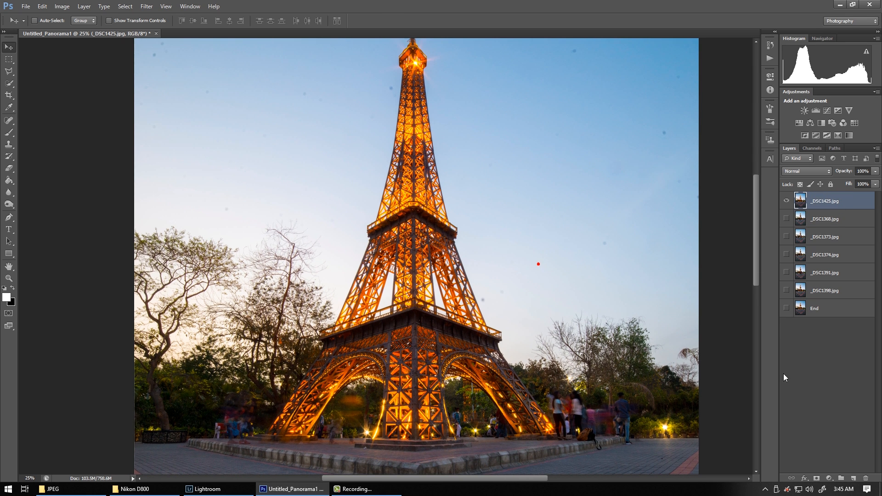
click(817, 478)
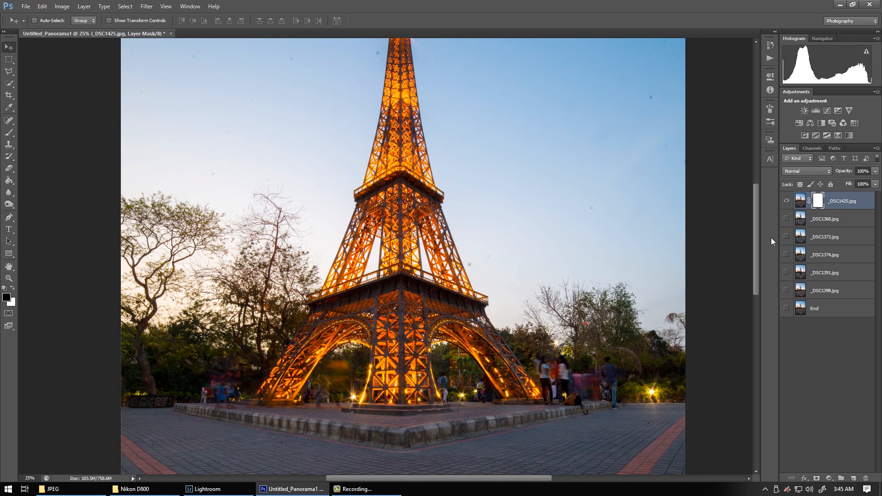
click(786, 220)
drag(508, 313, 502, 307)
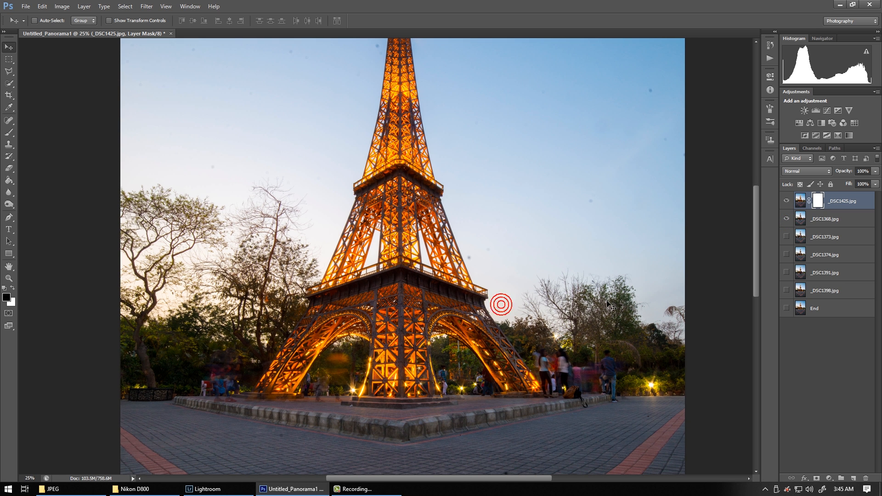
- Toggle the masked _DSC1425.jpg layer to compare where people stand in _DSC1368.jpg, especially around the bench left of the tower
click(789, 204)
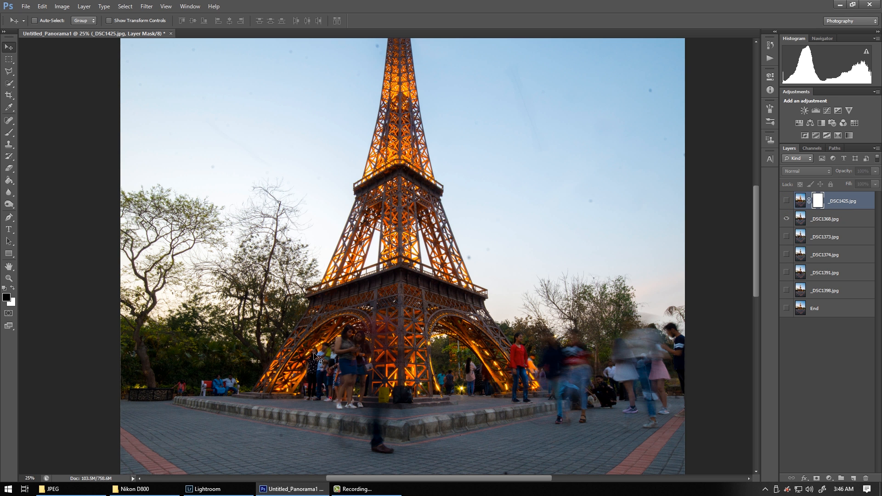
click(789, 203)
click(788, 201)
click(788, 201)
click(788, 201)
click(787, 201)
click(787, 201)
click(787, 201)
click(787, 201)
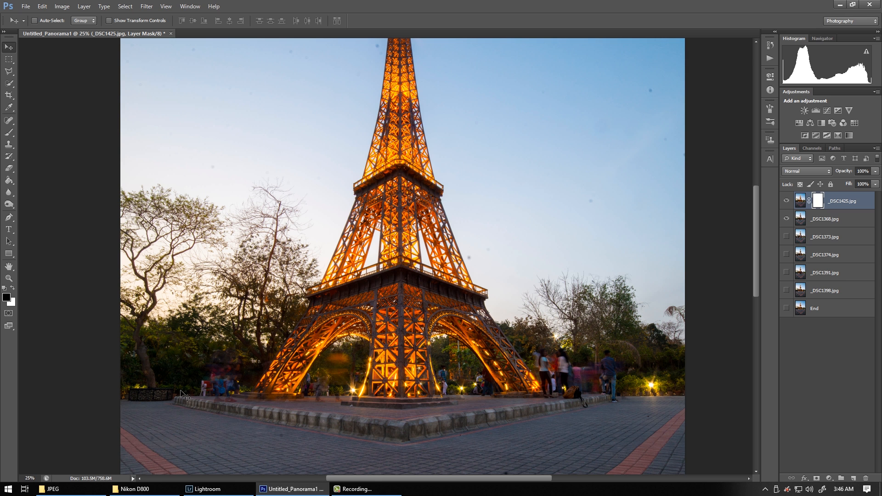
click(789, 205)
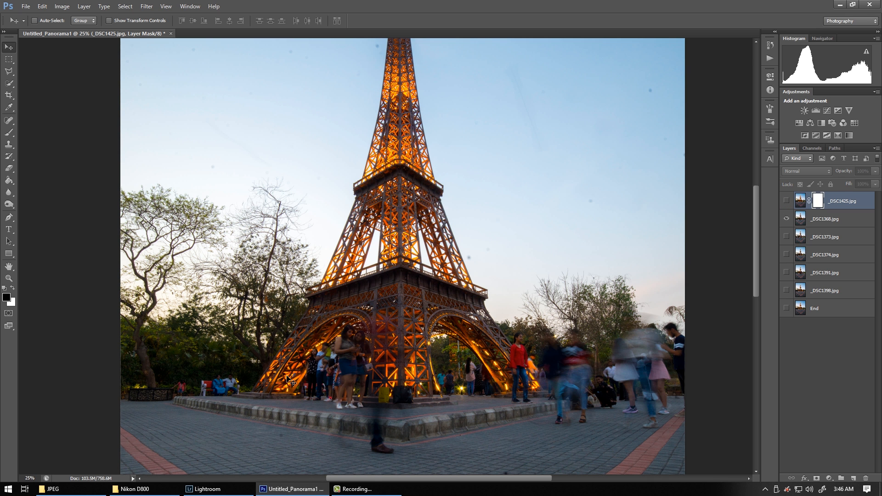
click(789, 202)
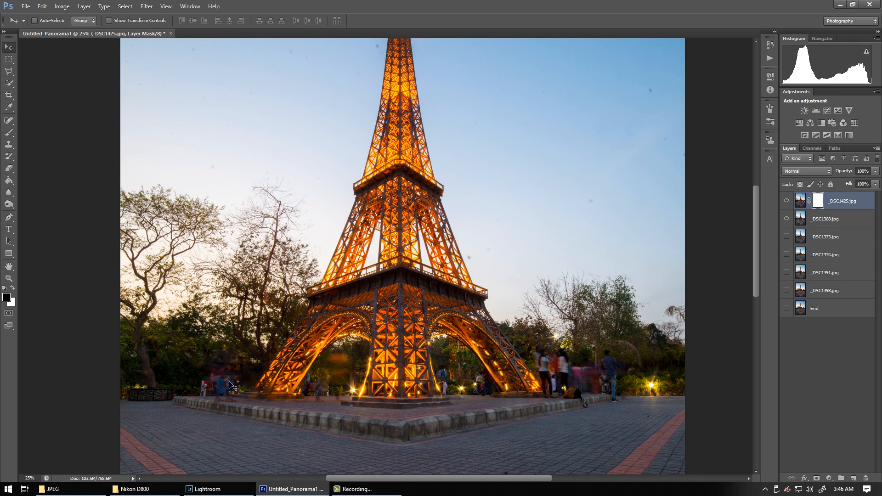
click(788, 203)
click(788, 202)
- Paint black on the _DSC1425.jpg mask over the blurred people by the left bench, and compare the result with _DSC1368.jpg
key(b)
mouse_move(225, 381)
mouse_down()
mouse_move(227, 404)
mouse_move(242, 391)
mouse_move(239, 421)
mouse_move(237, 393)
mouse_move(254, 411)
mouse_move(253, 392)
mouse_move(250, 411)
mouse_move(212, 392)
mouse_move(243, 372)
mouse_move(228, 396)
mouse_up()
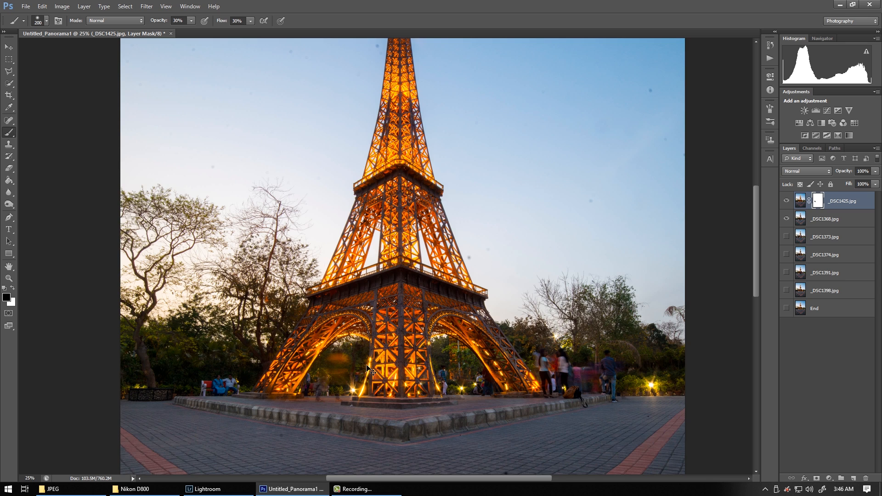
key(ctrl+minus)
click(787, 201)
click(787, 200)
click(788, 202)
click(787, 200)
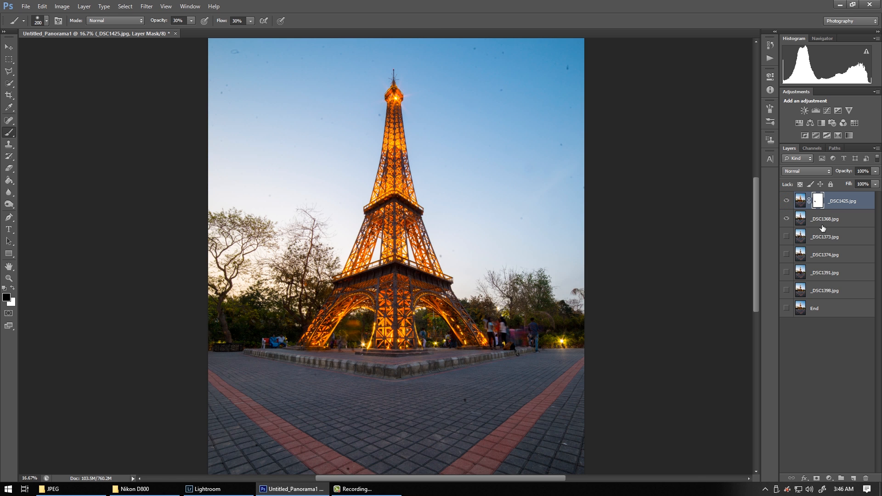
- Merge _DSC1425.jpg with _DSC1368.jpg and add a white mask to the merged layer, with _DSC1373.jpg visible beneath it
shift+click(824, 225)
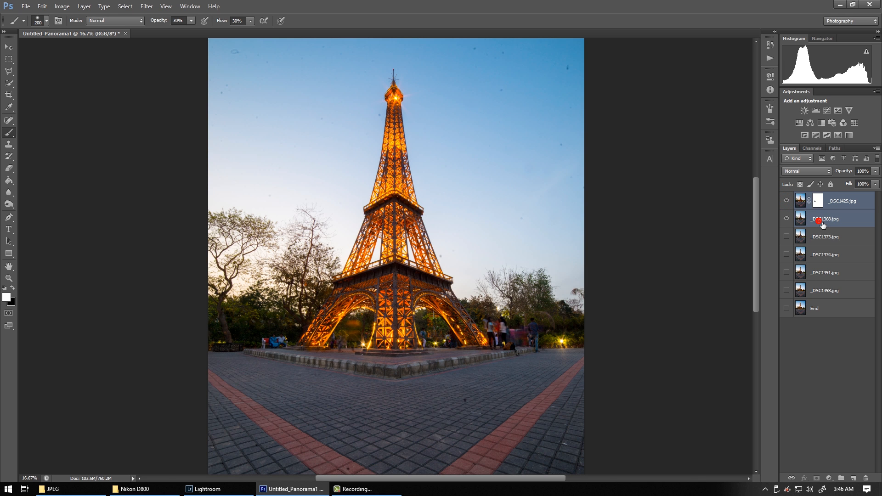
key(ctrl+e)
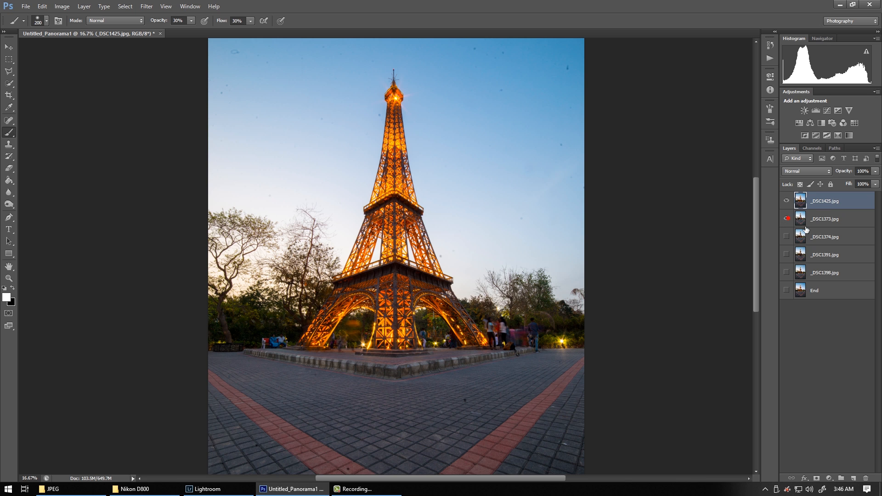
click(816, 478)
key(x)
- Toggle the masked _DSC1425.jpg layer to compare where people stand in _DSC1373.jpg around the tower base
click(787, 201)
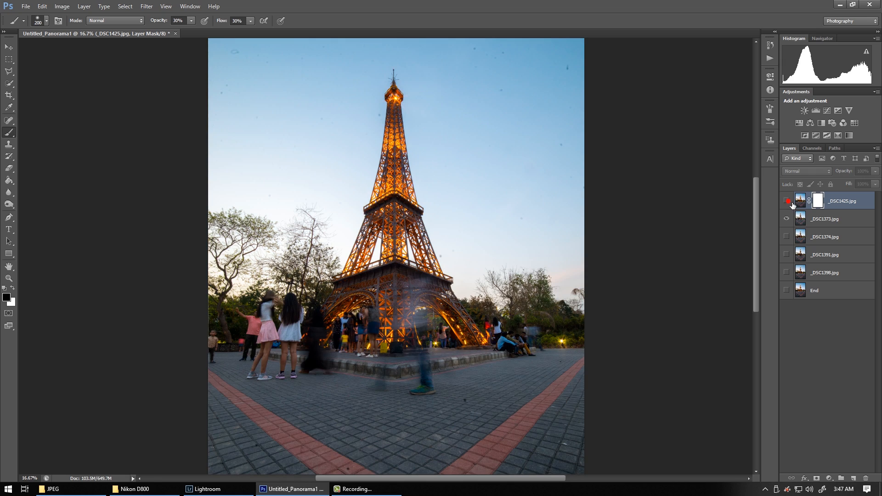
key(ctrl+plus)
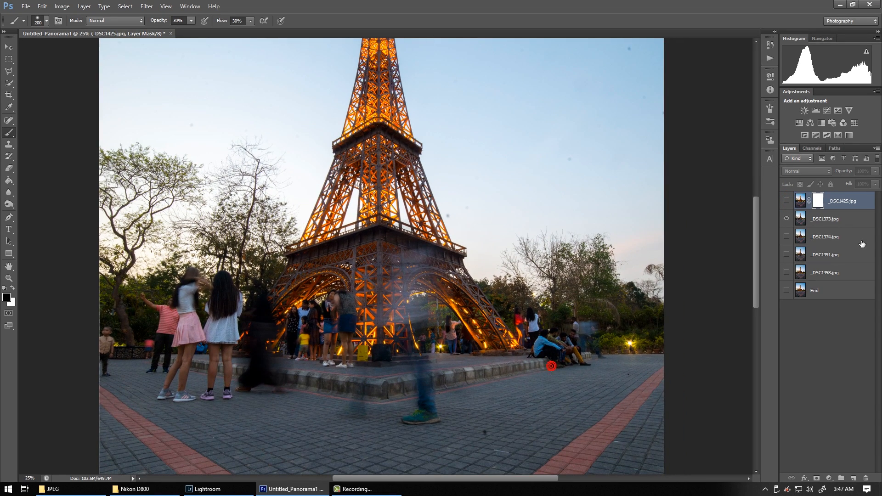
click(787, 201)
click(787, 200)
click(787, 200)
click(787, 200)
click(787, 201)
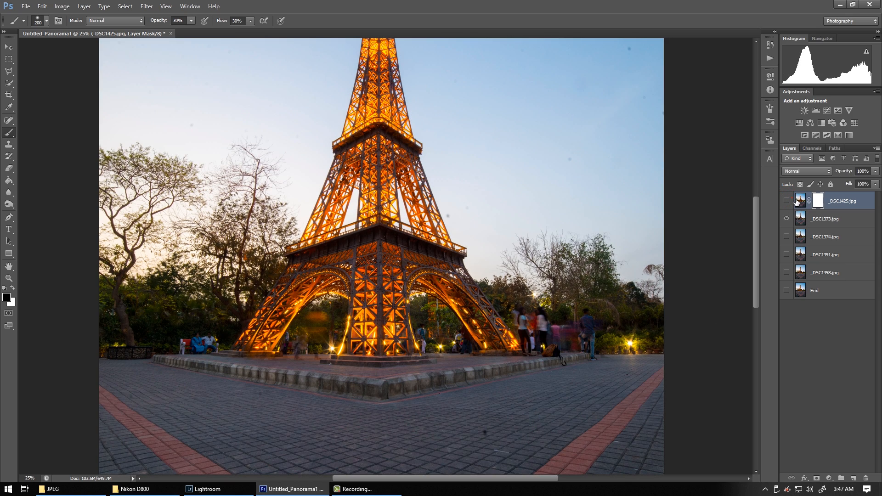
click(787, 201)
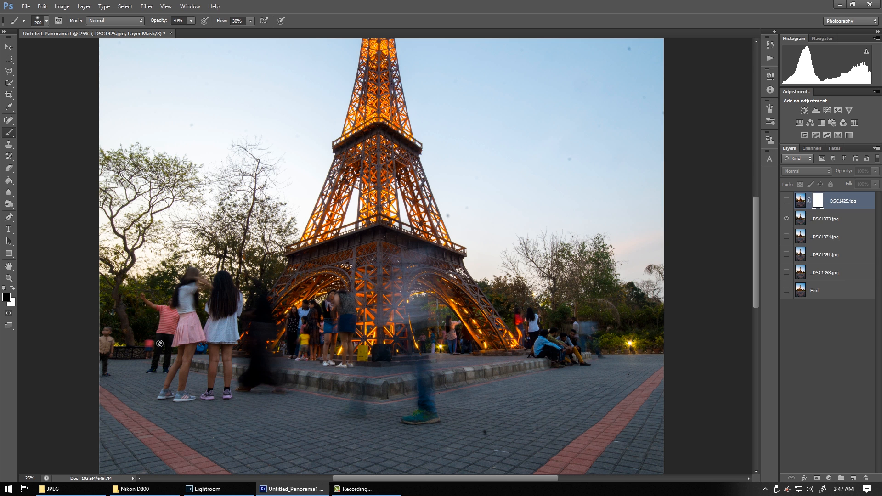
click(787, 201)
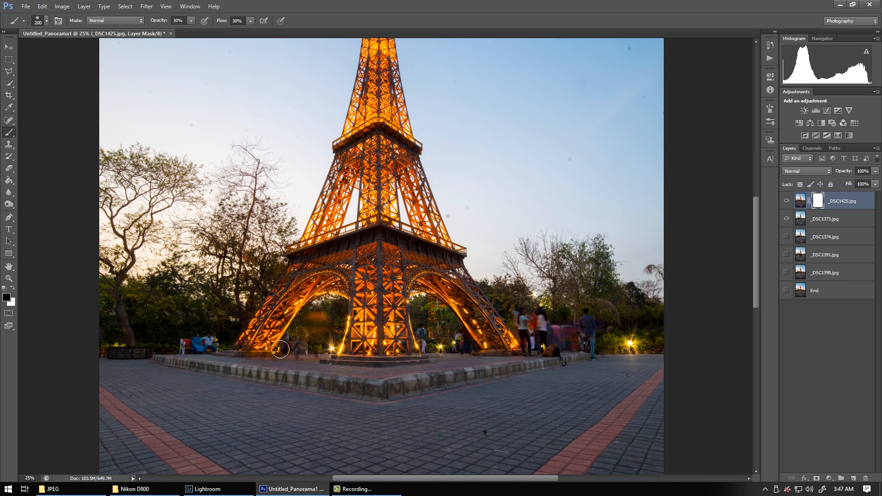
- Examine the spots where people remain, beside the tower's right leg and beneath both arches, outlining them with temporary rectangular selections
key(v)
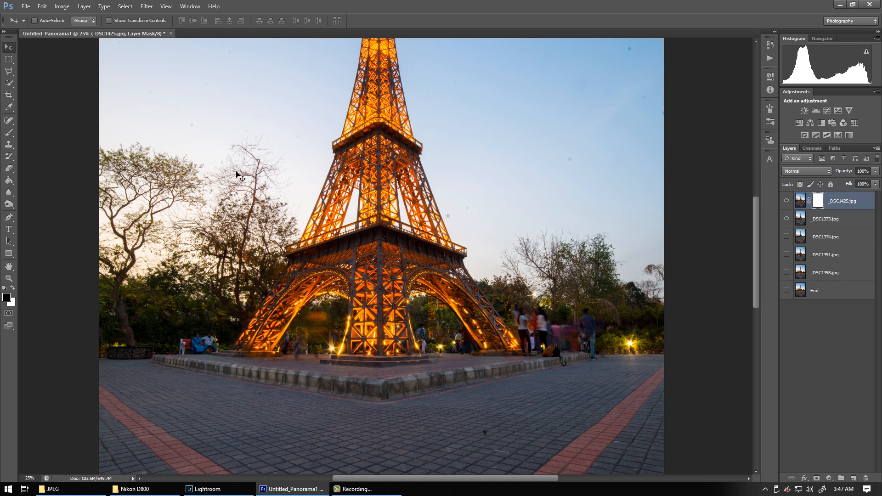
click(9, 60)
drag(559, 323, 632, 371)
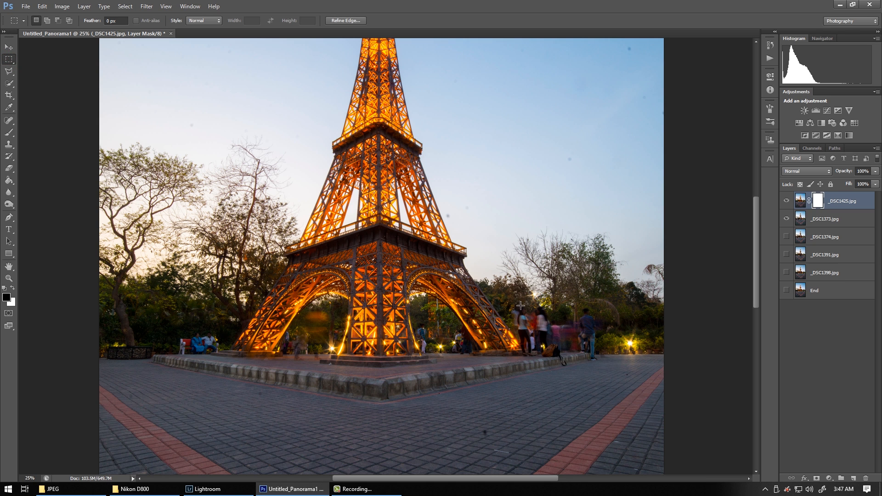
drag(504, 289, 615, 374)
drag(284, 303, 338, 368)
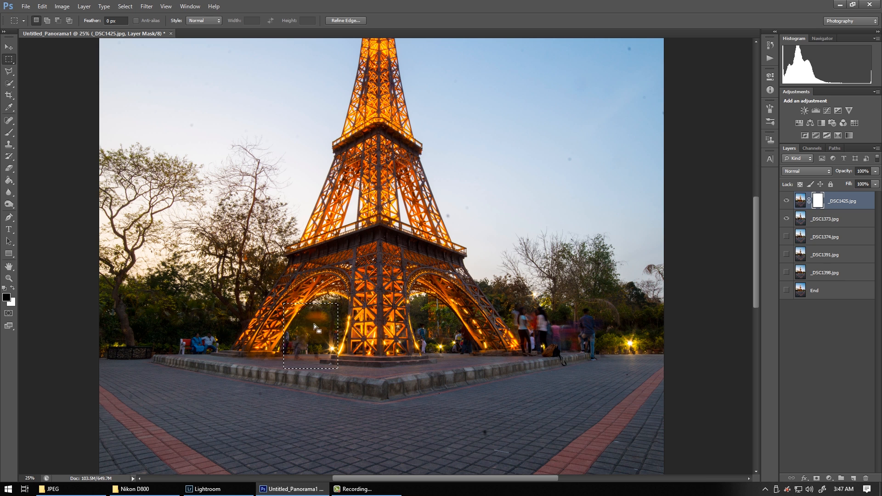
click(188, 328)
drag(427, 314, 478, 356)
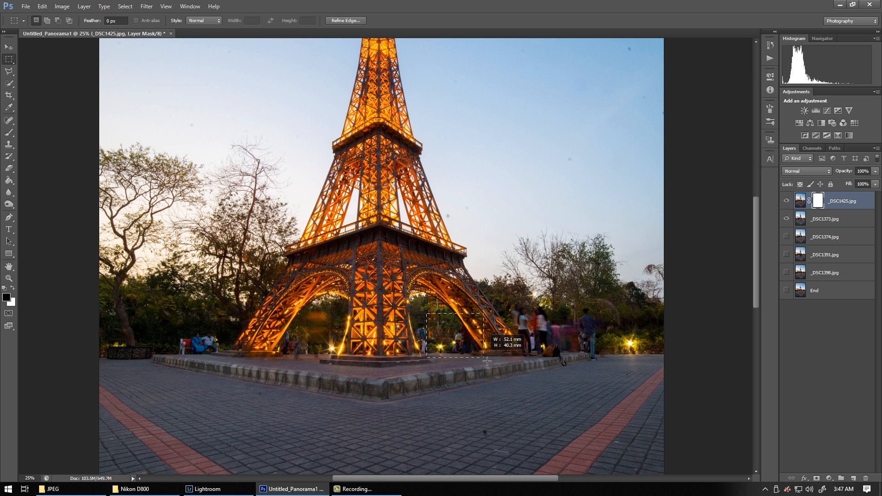
click(744, 271)
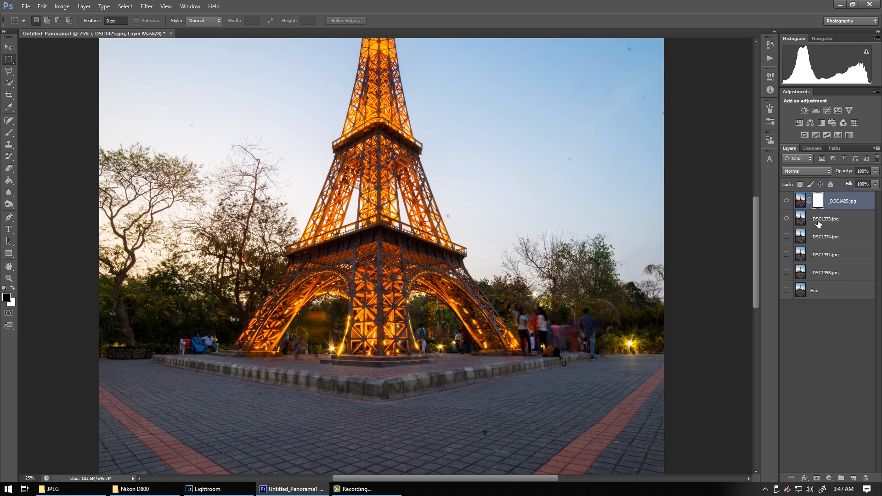
- Hide _DSC1425.jpg for a last look at _DSC1373.jpg, delete the _DSC1373.jpg layer, and show _DSC1374.jpg
click(787, 201)
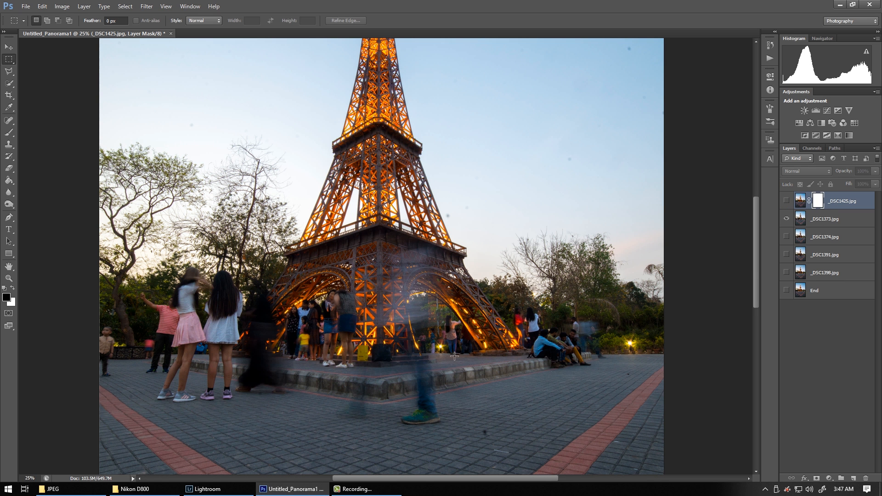
click(832, 224)
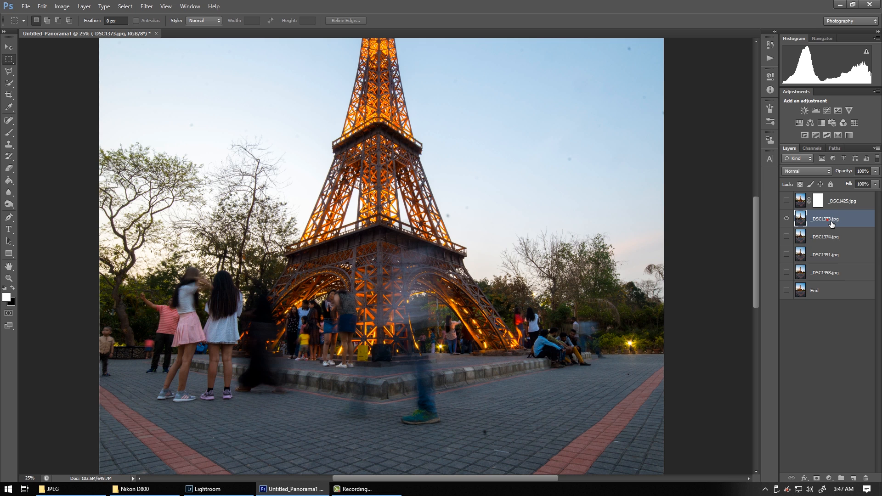
key(Delete)
click(787, 219)
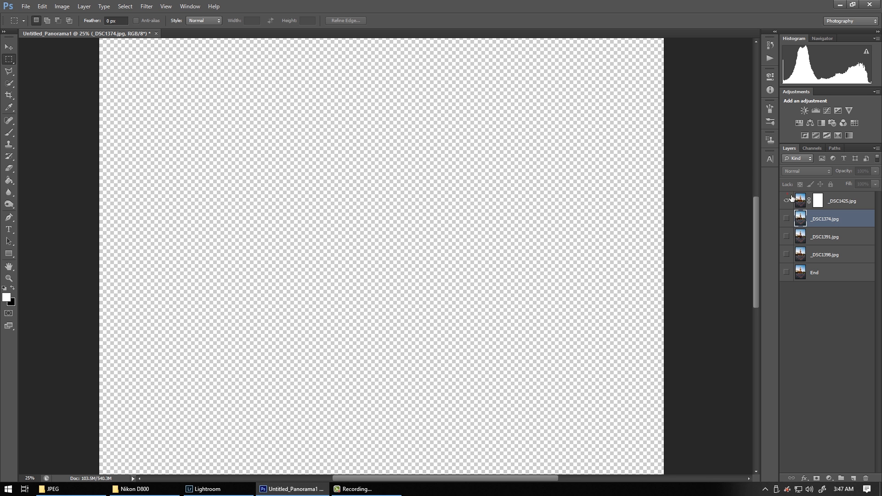
- Toggle the _DSC1425.jpg layer to check whether _DSC1374.jpg offers clean areas where people remain
click(787, 201)
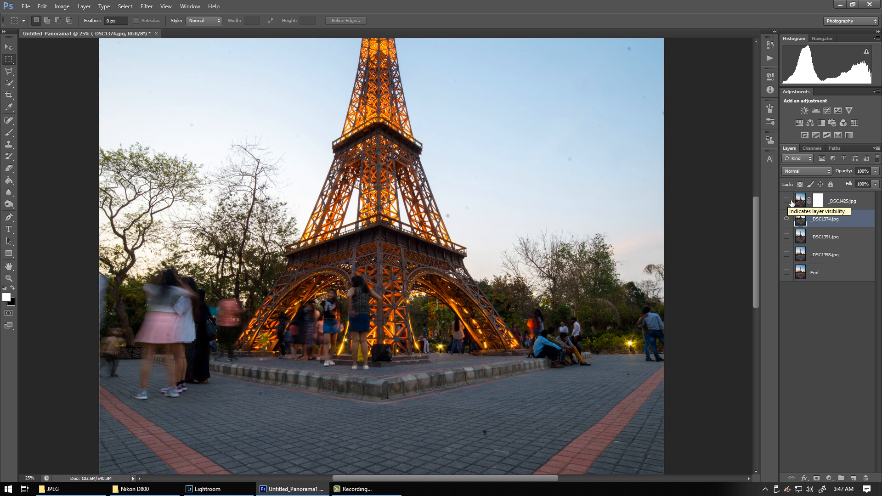
click(790, 202)
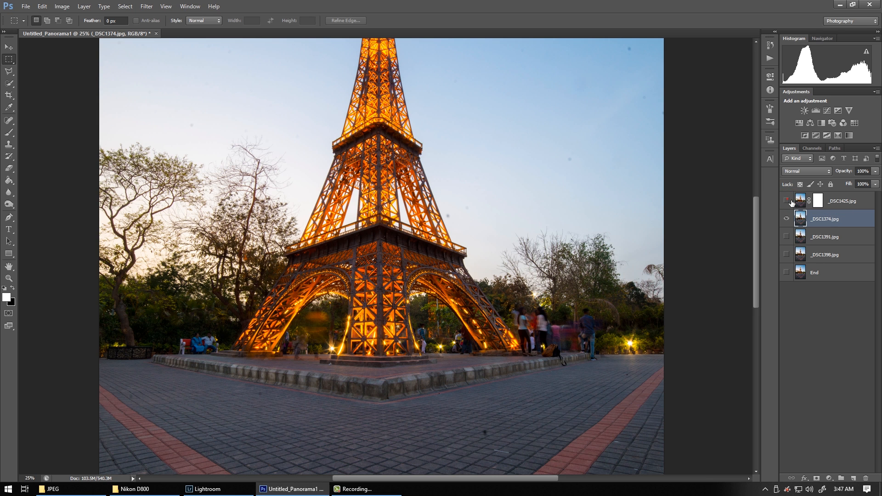
click(790, 203)
click(791, 203)
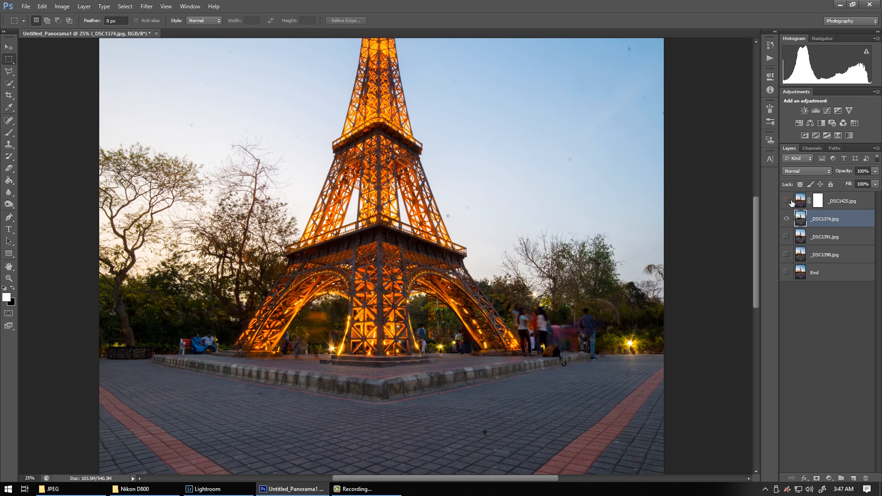
click(791, 203)
click(791, 202)
- Delete the _DSC1374.jpg layer and make _DSC1391.jpg visible
click(787, 200)
key(Delete)
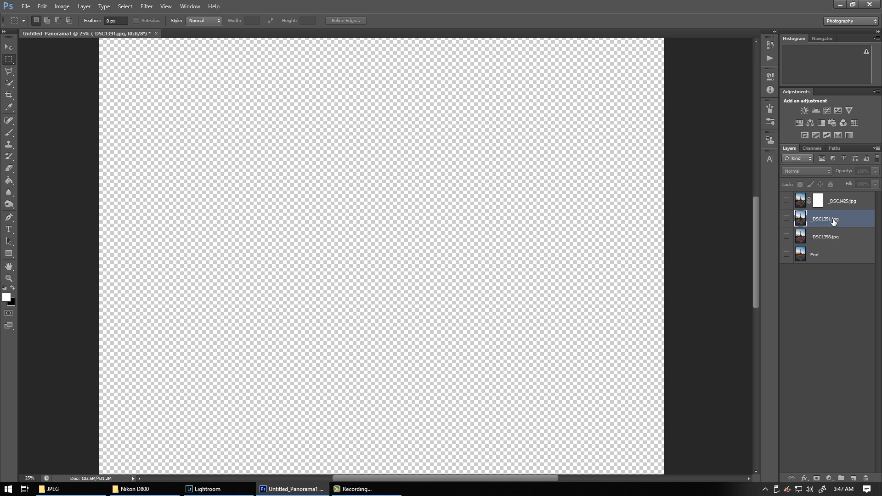
click(788, 219)
- Compare _DSC1425.jpg with _DSC1391.jpg and inspect the orange blur beneath the tower's left arch up close
click(786, 201)
click(787, 200)
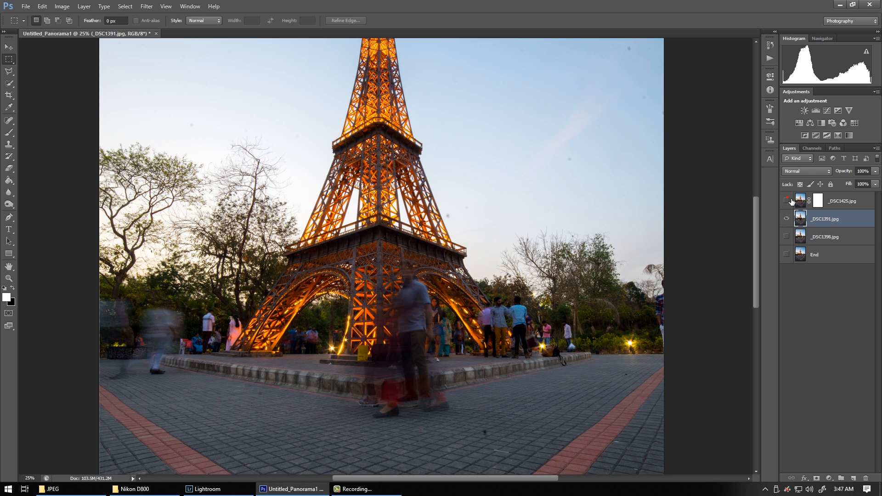
click(787, 201)
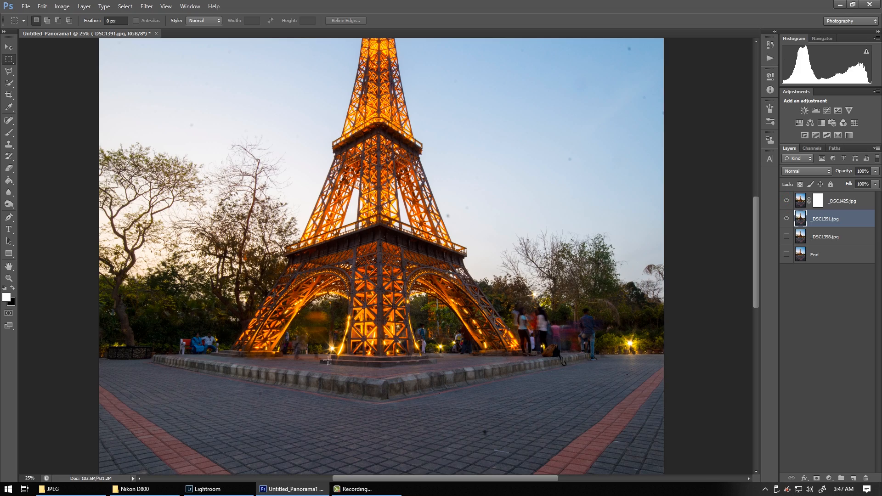
key(ctrl+plus)
key(ctrl+plus)
key(ctrl+plus)
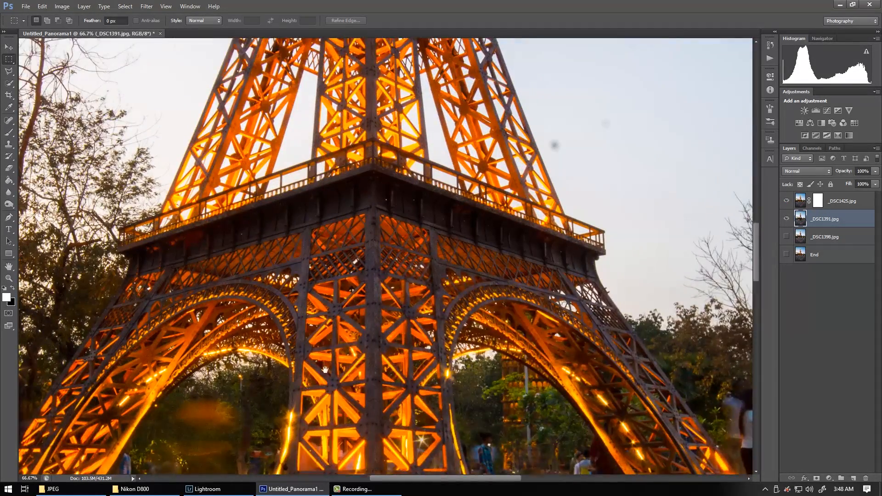
drag(326, 370, 400, 317)
ctrl+click(381, 293)
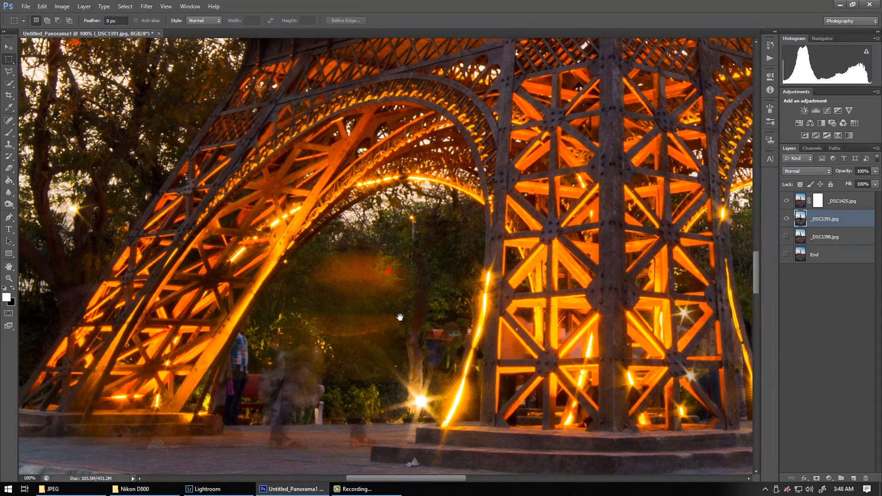
drag(301, 232, 432, 366)
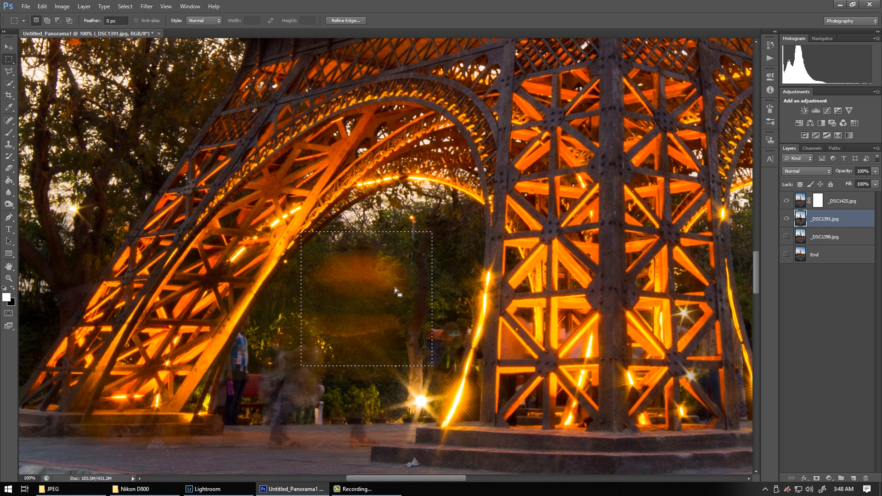
key(ctrl+d)
- Paint black on the _DSC1425.jpg mask over the orange blur beneath the left arch, using a smaller brush near its edges
click(818, 200)
key(b)
mouse_move(333, 264)
mouse_down()
mouse_move(347, 347)
mouse_move(376, 244)
mouse_up()
scroll(297, 315, up, 1)
key(bracketleft)
key(bracketleft)
scroll(499, 258, down, 3)
mouse_move(499, 258)
mouse_down()
mouse_move(463, 262)
mouse_move(469, 297)
mouse_move(494, 324)
mouse_move(494, 299)
mouse_move(481, 331)
mouse_move(501, 294)
mouse_up()
- Reduce the brush to 60 px and mask the foliage above the blurred people beside the tower's left leg
key(bracketleft)
click(446, 180)
drag(250, 242, 249, 251)
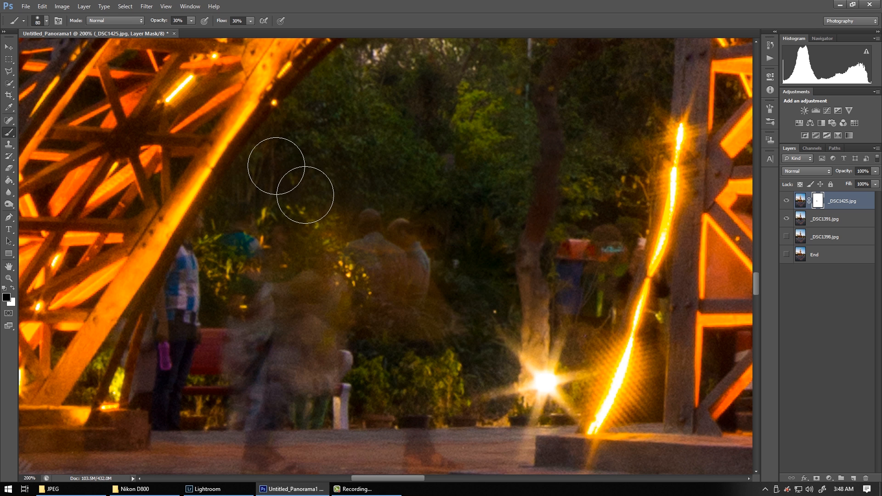
key(bracketleft)
key(bracketleft)
drag(258, 262, 225, 251)
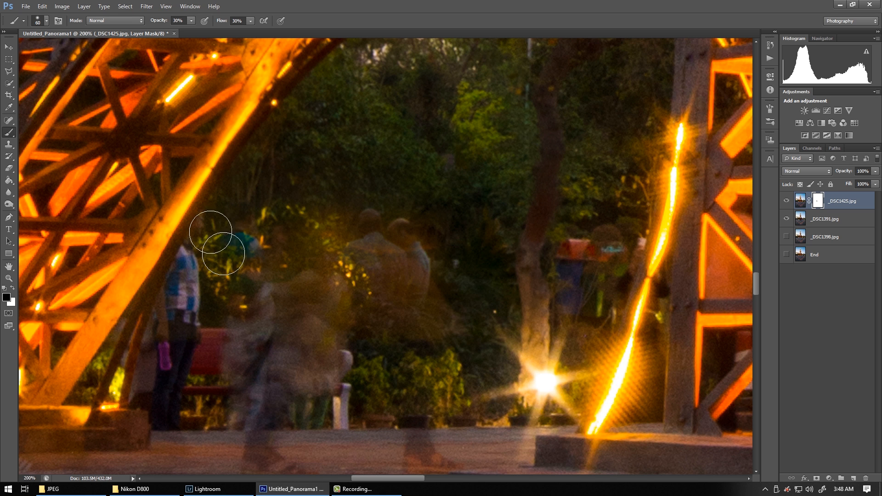
- Paint white on the _DSC1425.jpg mask to restore the area around the blurred people beneath the left arch, reducing the brush to 30 px
click(12, 288)
mouse_move(241, 246)
mouse_down()
mouse_move(243, 220)
mouse_move(234, 259)
mouse_move(248, 257)
mouse_move(244, 221)
mouse_move(245, 242)
mouse_move(227, 254)
mouse_move(233, 230)
mouse_move(243, 228)
mouse_move(259, 277)
mouse_up()
key(])
click(240, 251)
key([)
key([)
key([)
key([)
mouse_move(390, 258)
mouse_down()
mouse_move(379, 221)
mouse_move(386, 258)
mouse_move(373, 272)
mouse_move(416, 296)
mouse_move(418, 265)
mouse_move(427, 268)
mouse_move(408, 232)
mouse_move(353, 267)
mouse_up()
- View the whole tower and toggle the masked _DSC1425.jpg layer to compare the cleaned result with _DSC1391.jpg
key(ctrl+minus)
key(ctrl+minus)
key(ctrl+minus)
key(ctrl+minus)
key(ctrl+minus)
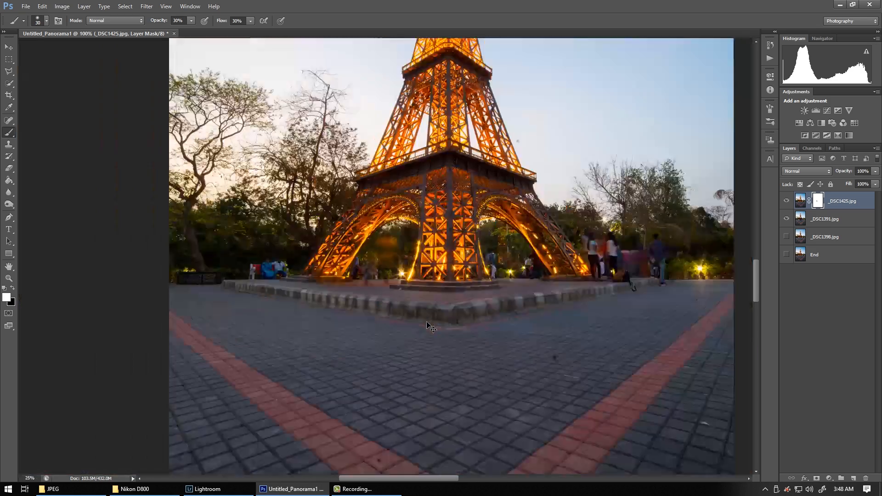
key(ctrl+minus)
key(ctrl+minus)
key(x)
key(ctrl+plus)
click(788, 201)
click(792, 201)
click(792, 201)
click(792, 201)
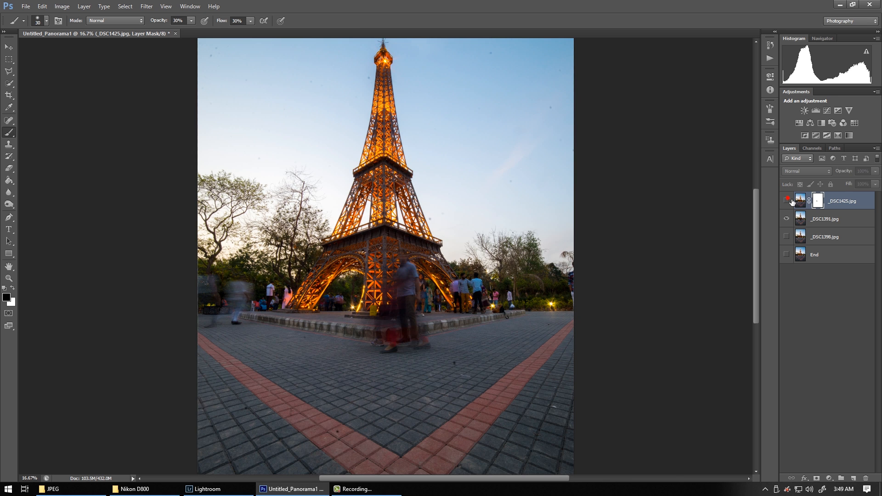
click(792, 201)
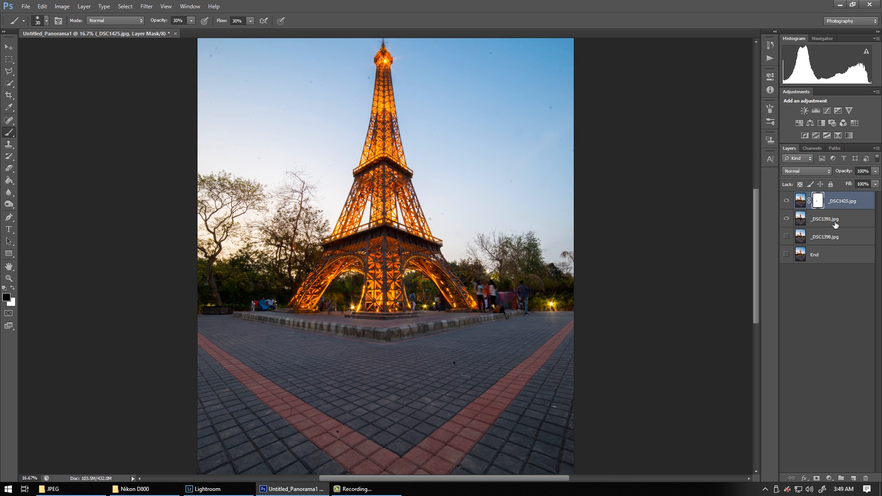
- Merge _DSC1425.jpg with _DSC1391.jpg into a single layer and make _DSC1398.jpg visible beneath it
ctrl+click(835, 225)
key(x)
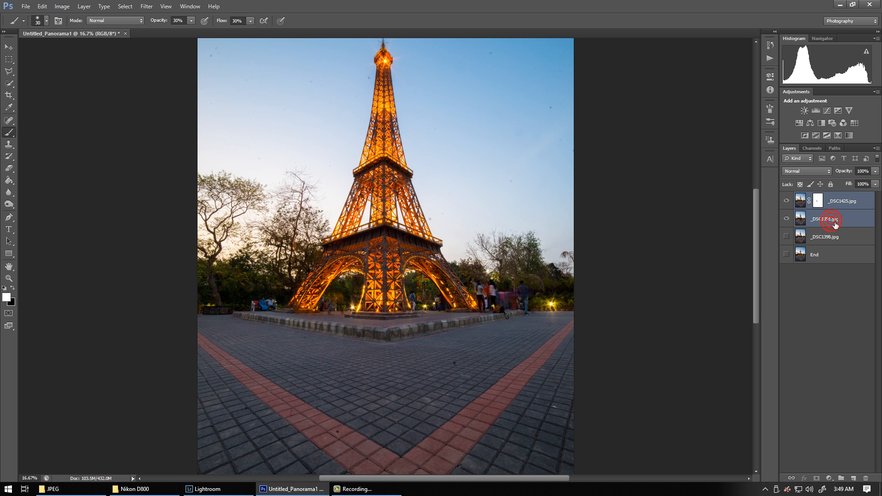
key(ctrl+e)
click(787, 201)
click(787, 219)
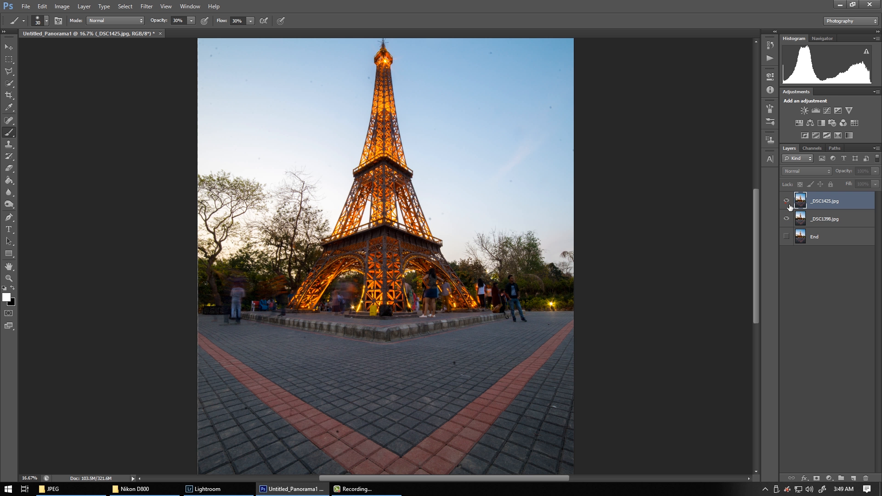
- Toggle the merged _DSC1425.jpg layer to compare where people stand in _DSC1398.jpg
click(787, 201)
click(788, 202)
click(788, 203)
click(788, 203)
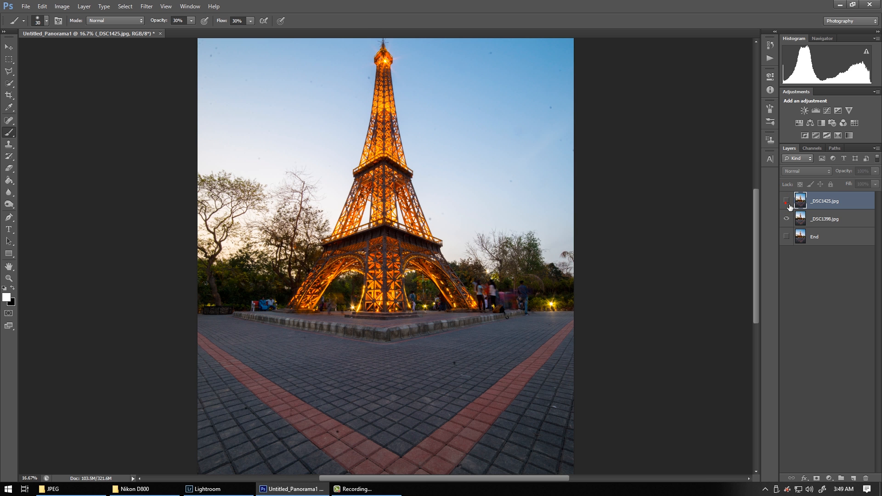
click(788, 202)
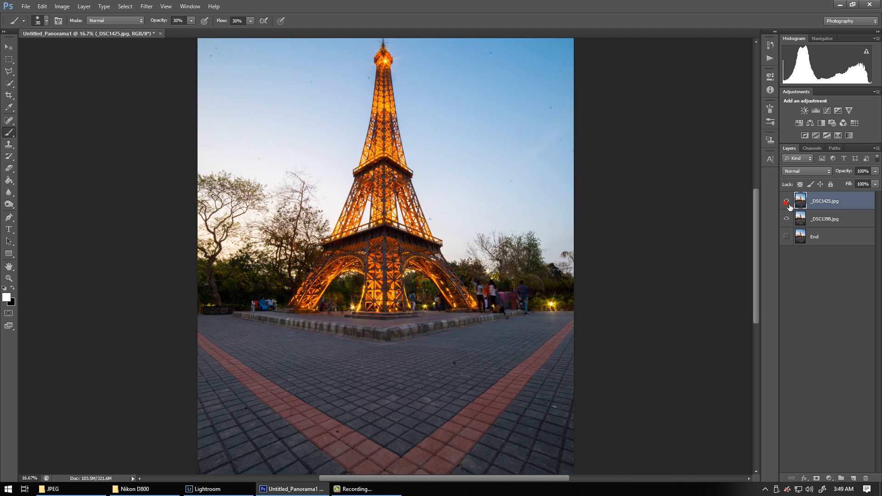
- Hide the _DSC1425.jpg layer and delete the _DSC1398.jpg layer
click(787, 202)
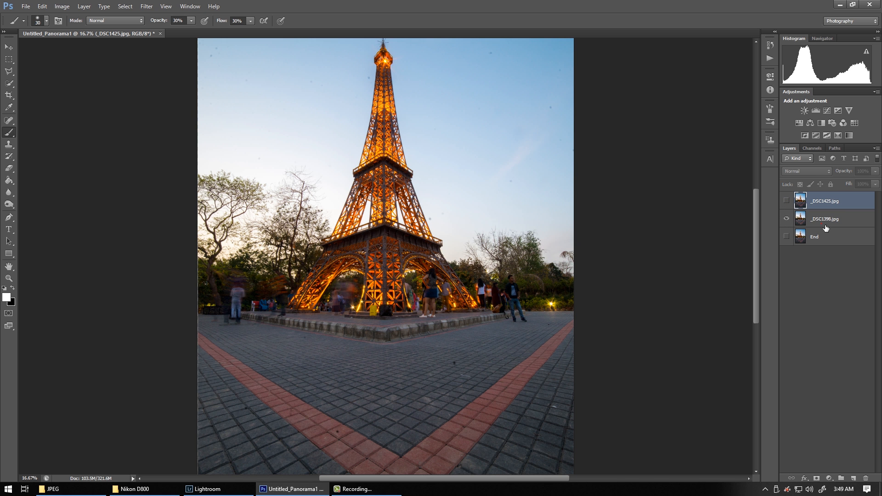
click(822, 224)
key(Delete)
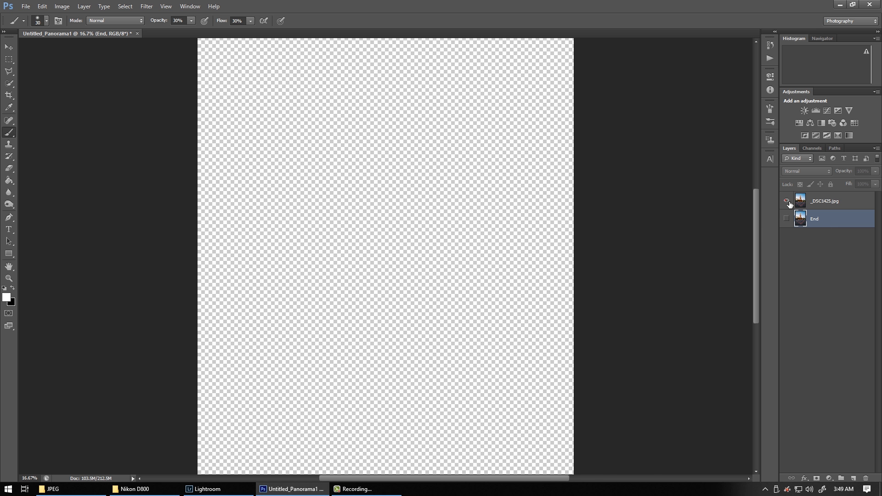
- Make the merged _DSC1425.jpg layer visible again and switch to the Move tool
click(787, 201)
key(ctrl+plus)
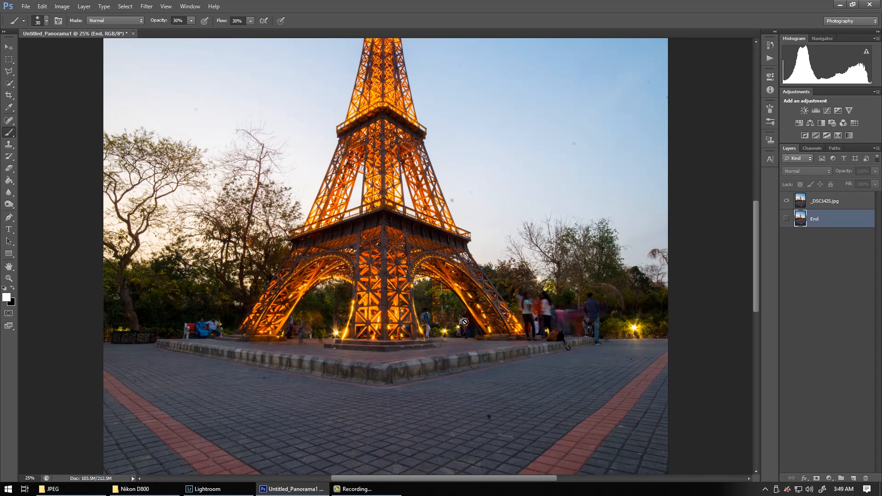
key(v)
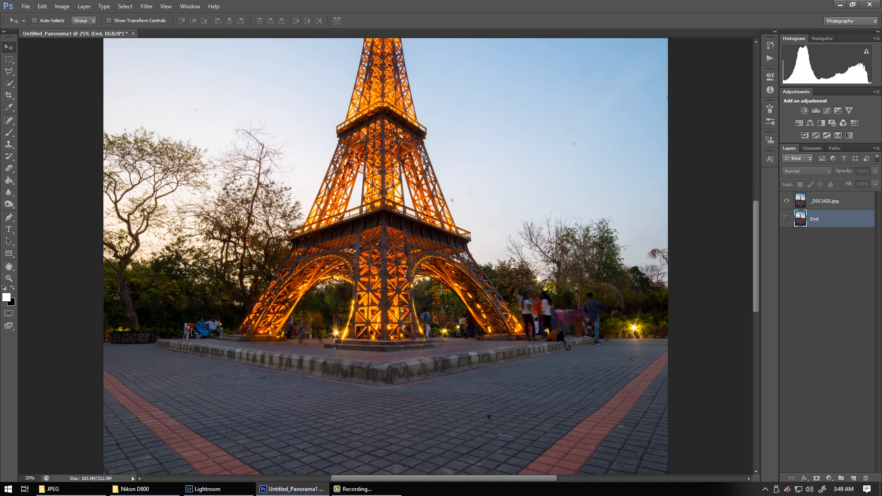
- Toggle the merged _DSC1425.jpg layer above the visible End layer to compare the people around the tower base
key(ctrl+minus)
key(ctrl+minus)
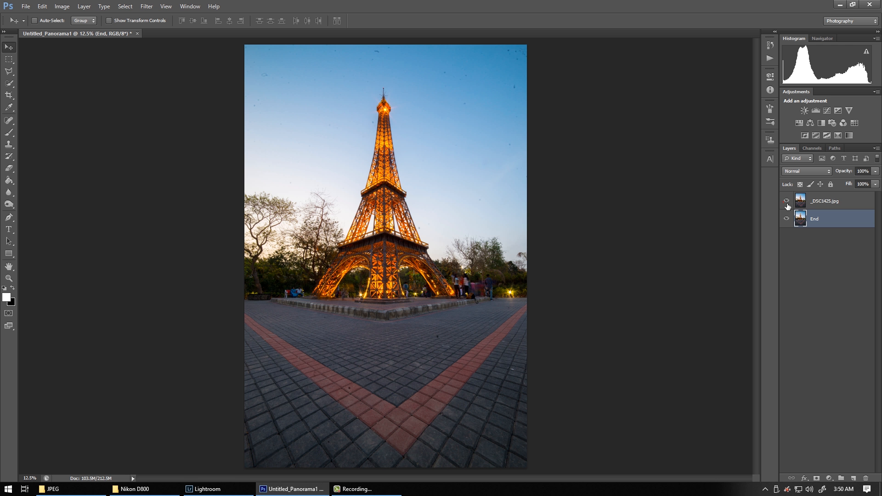
click(787, 202)
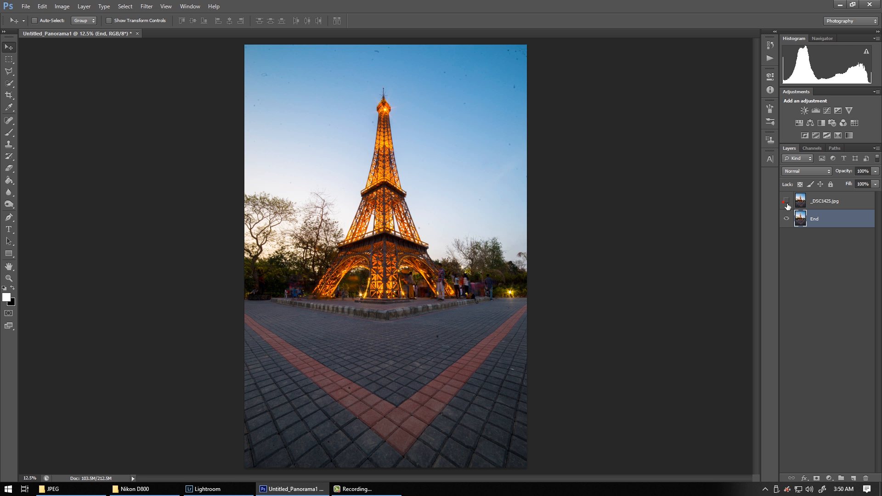
click(787, 203)
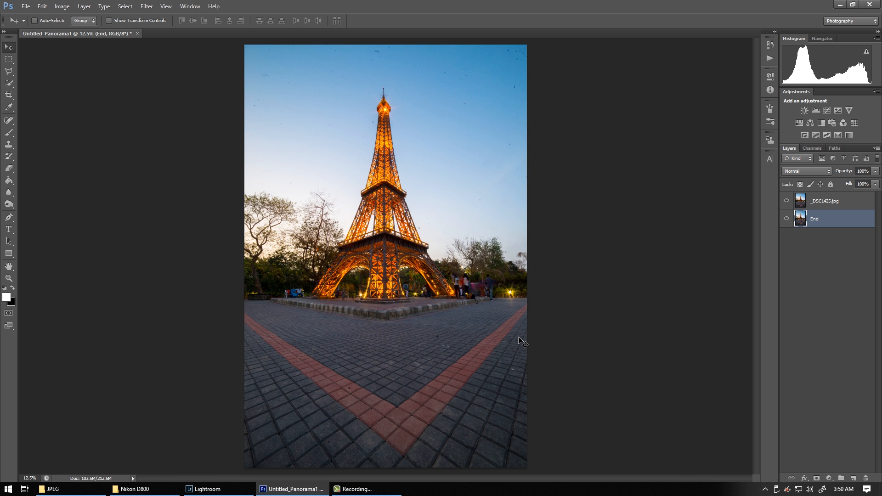
key(ctrl+plus)
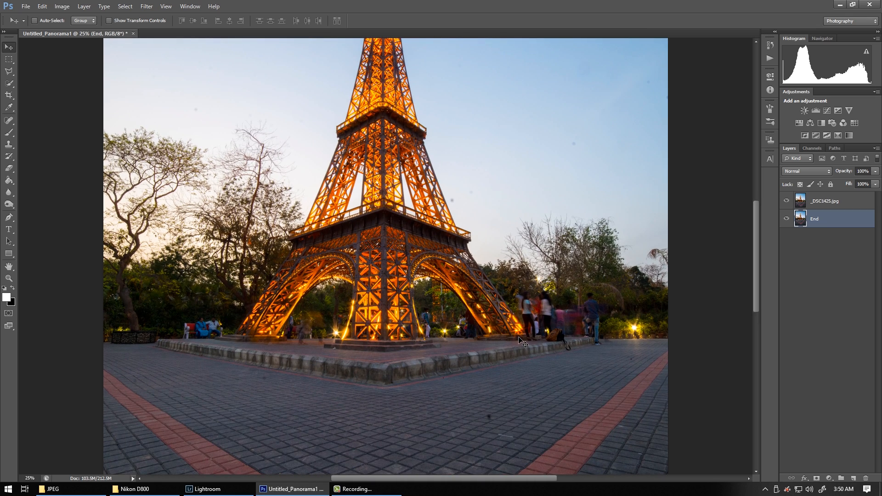
key(ctrl+minus)
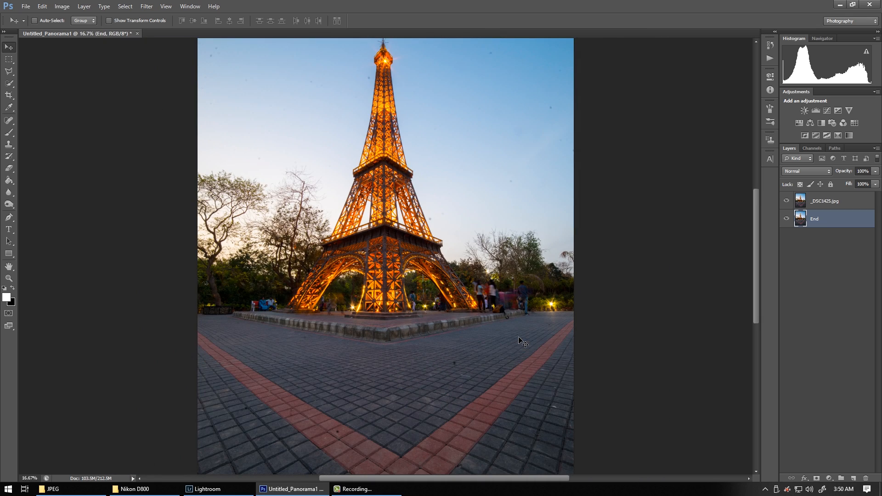